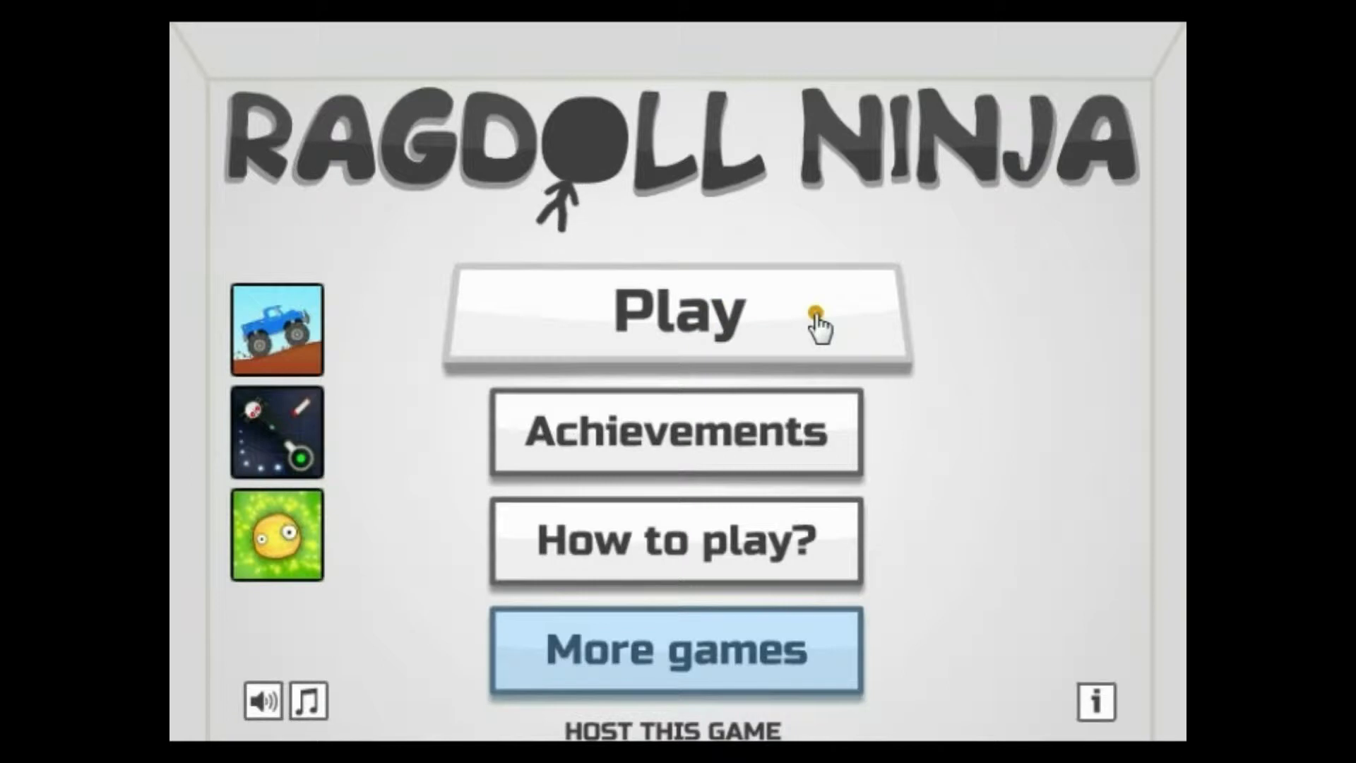
# Start a game, continue past the first results, and slash stickmen for critical hits.
pyautogui.click(759, 371)
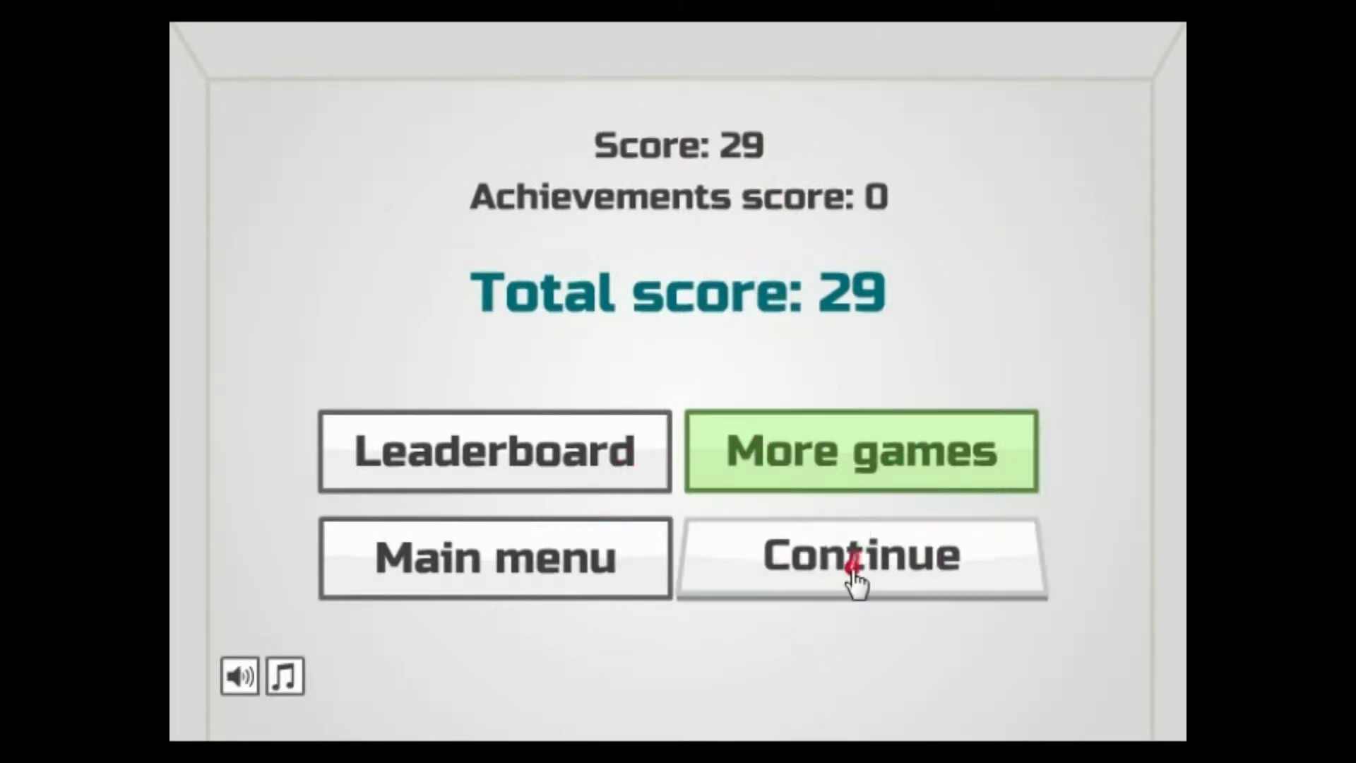
pyautogui.click(856, 573)
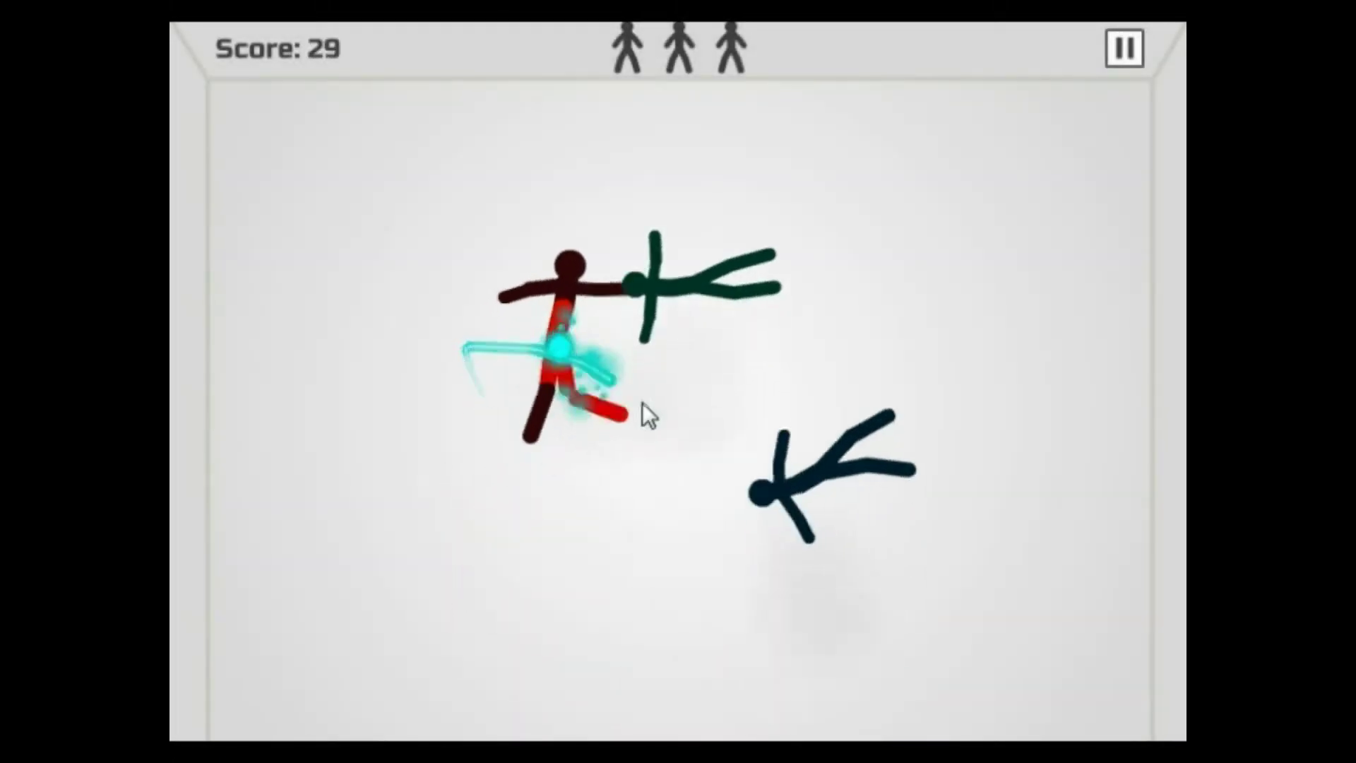
pyautogui.moveTo(657, 403)
pyautogui.mouseDown()
pyautogui.moveTo(756, 421)
pyautogui.moveTo(861, 253)
pyautogui.mouseUp()
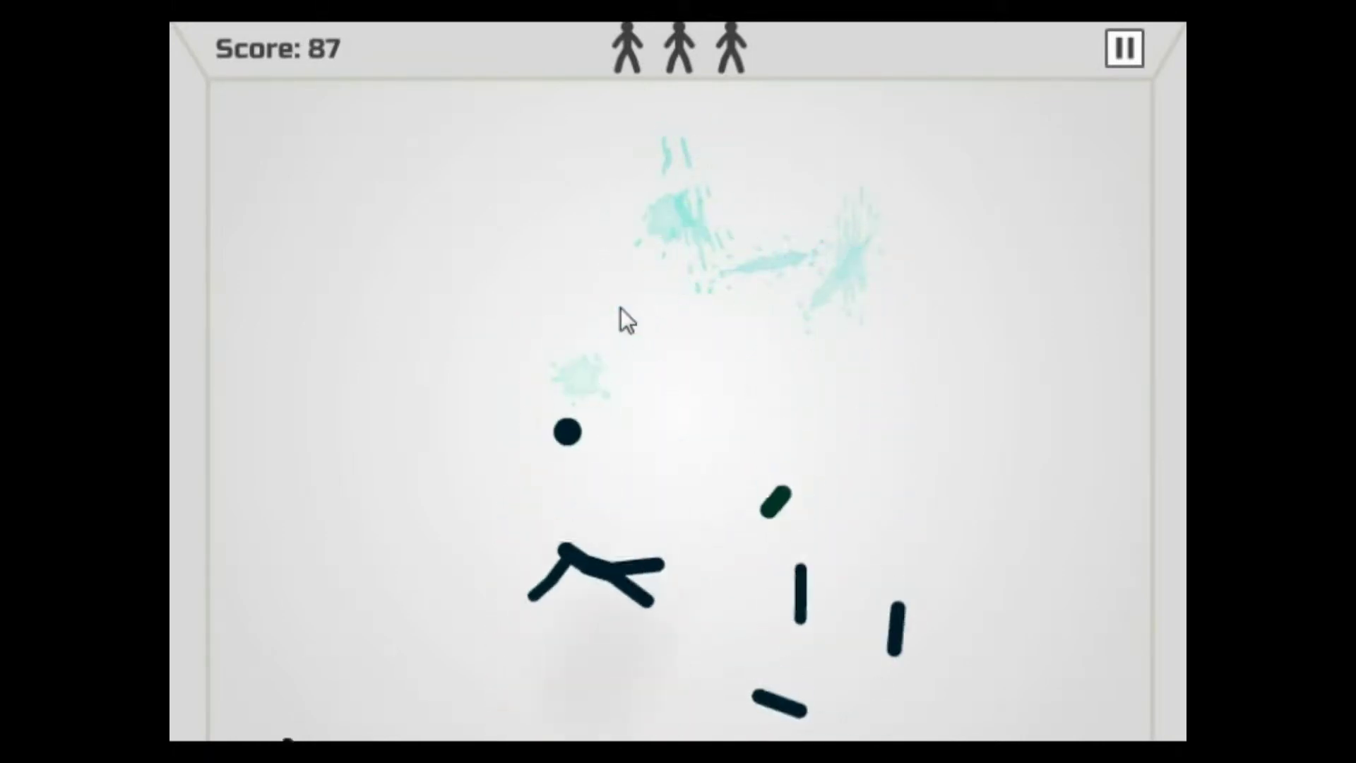
pyautogui.moveTo(455, 530)
pyautogui.mouseDown()
pyautogui.moveTo(636, 350)
pyautogui.moveTo(449, 342)
pyautogui.moveTo(426, 219)
pyautogui.moveTo(885, 311)
pyautogui.mouseUp()
pyautogui.moveTo(610, 291)
pyautogui.mouseDown()
pyautogui.moveTo(756, 424)
pyautogui.moveTo(540, 367)
pyautogui.moveTo(1045, 393)
pyautogui.mouseUp()
pyautogui.moveTo(651, 304); pyautogui.dragTo(1112, 469)
pyautogui.moveTo(1023, 630)
pyautogui.mouseDown()
pyautogui.moveTo(842, 283)
pyautogui.moveTo(881, 328)
pyautogui.moveTo(448, 434)
pyautogui.moveTo(805, 532)
pyautogui.moveTo(830, 394)
pyautogui.moveTo(691, 503)
pyautogui.moveTo(450, 326)
pyautogui.moveTo(560, 435)
pyautogui.moveTo(749, 353)
pyautogui.moveTo(801, 146)
pyautogui.moveTo(600, 265)
pyautogui.moveTo(526, 413)
pyautogui.moveTo(899, 484)
pyautogui.moveTo(484, 332)
pyautogui.moveTo(1007, 339)
pyautogui.moveTo(953, 469)
pyautogui.mouseUp()
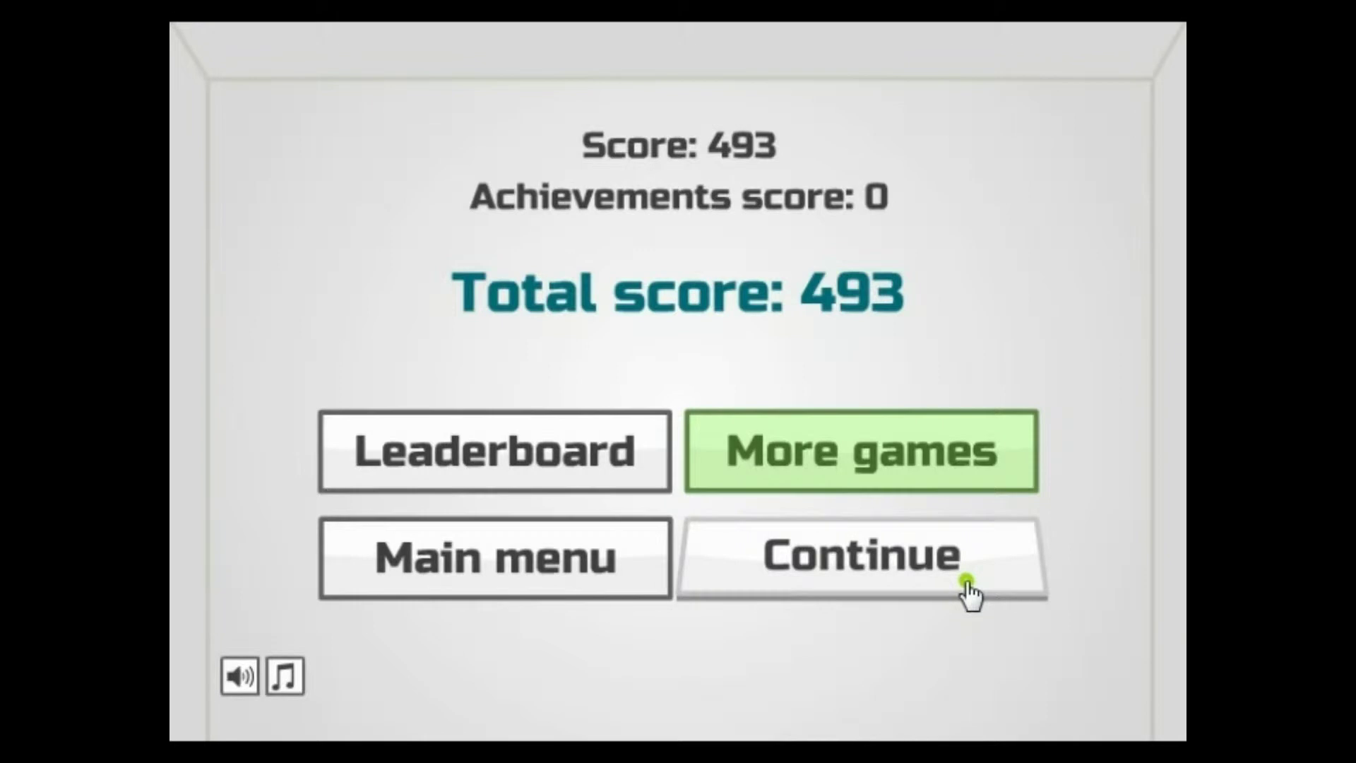
# Continue to the next level and freeze, then shatter, the blue stickman.
pyautogui.click(895, 569)
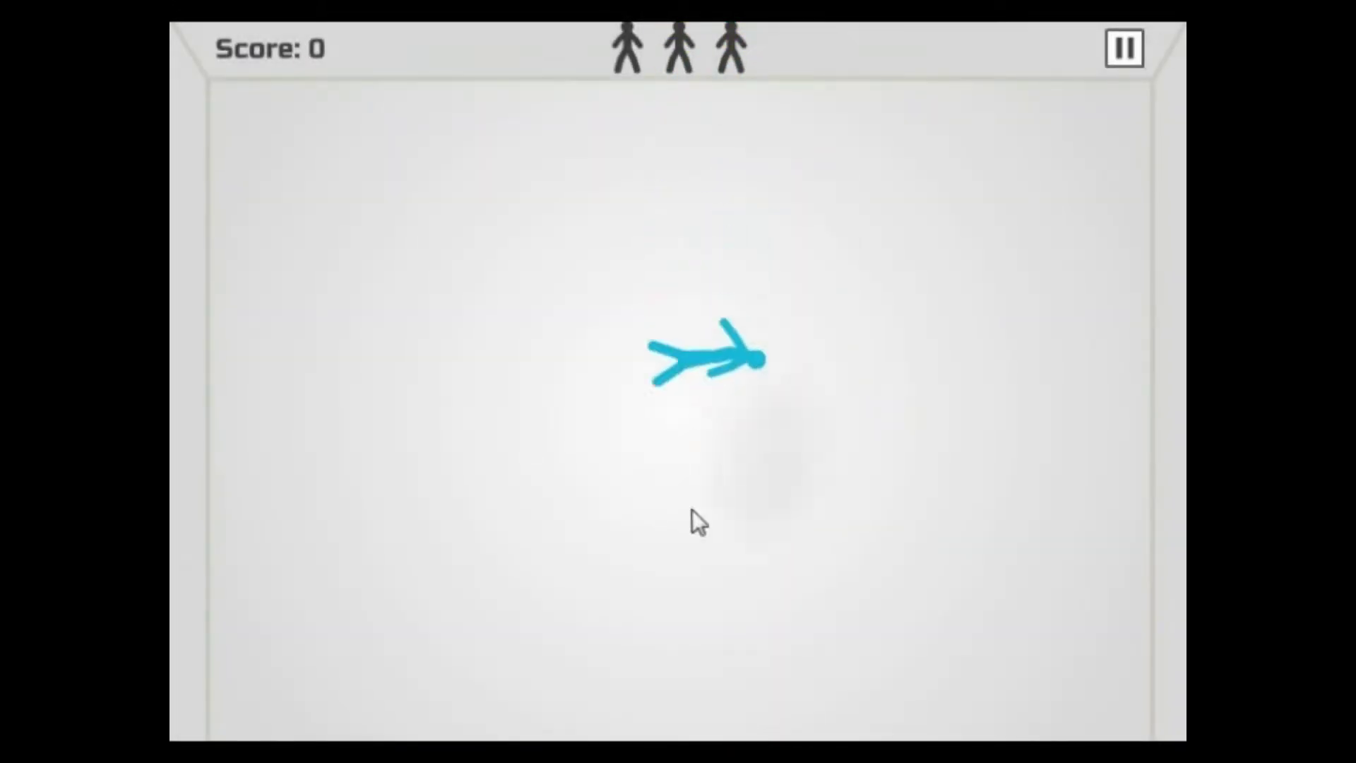
pyautogui.moveTo(674, 288); pyautogui.dragTo(707, 393)
pyautogui.moveTo(581, 490)
pyautogui.mouseDown()
pyautogui.moveTo(477, 518)
pyautogui.moveTo(559, 588)
pyautogui.moveTo(650, 560)
pyautogui.moveTo(670, 515)
pyautogui.moveTo(615, 400)
pyautogui.moveTo(1059, 625)
pyautogui.mouseUp()
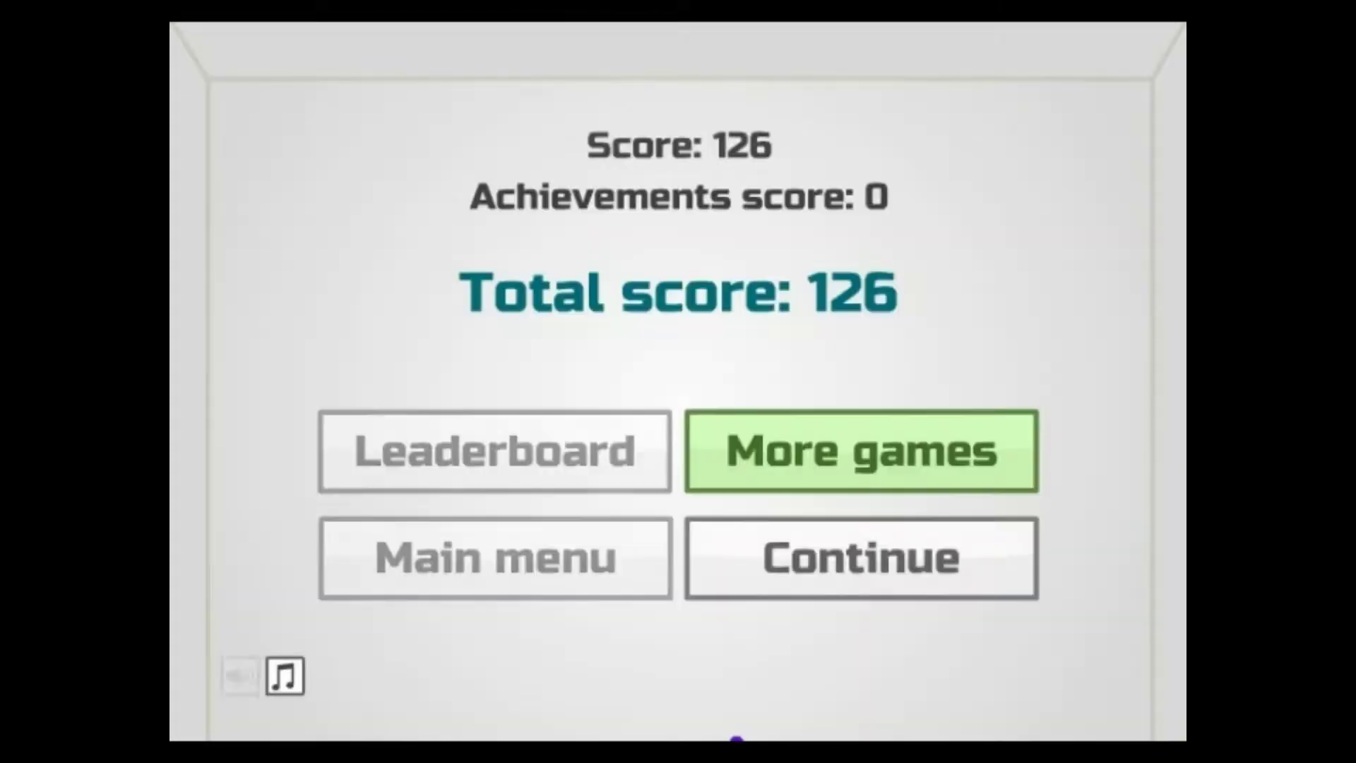
pyautogui.moveTo(737, 737); pyautogui.dragTo(286, 255)
# Start the next round and slice green, black, blue and yellow stickmen for a combo.
pyautogui.click(969, 549)
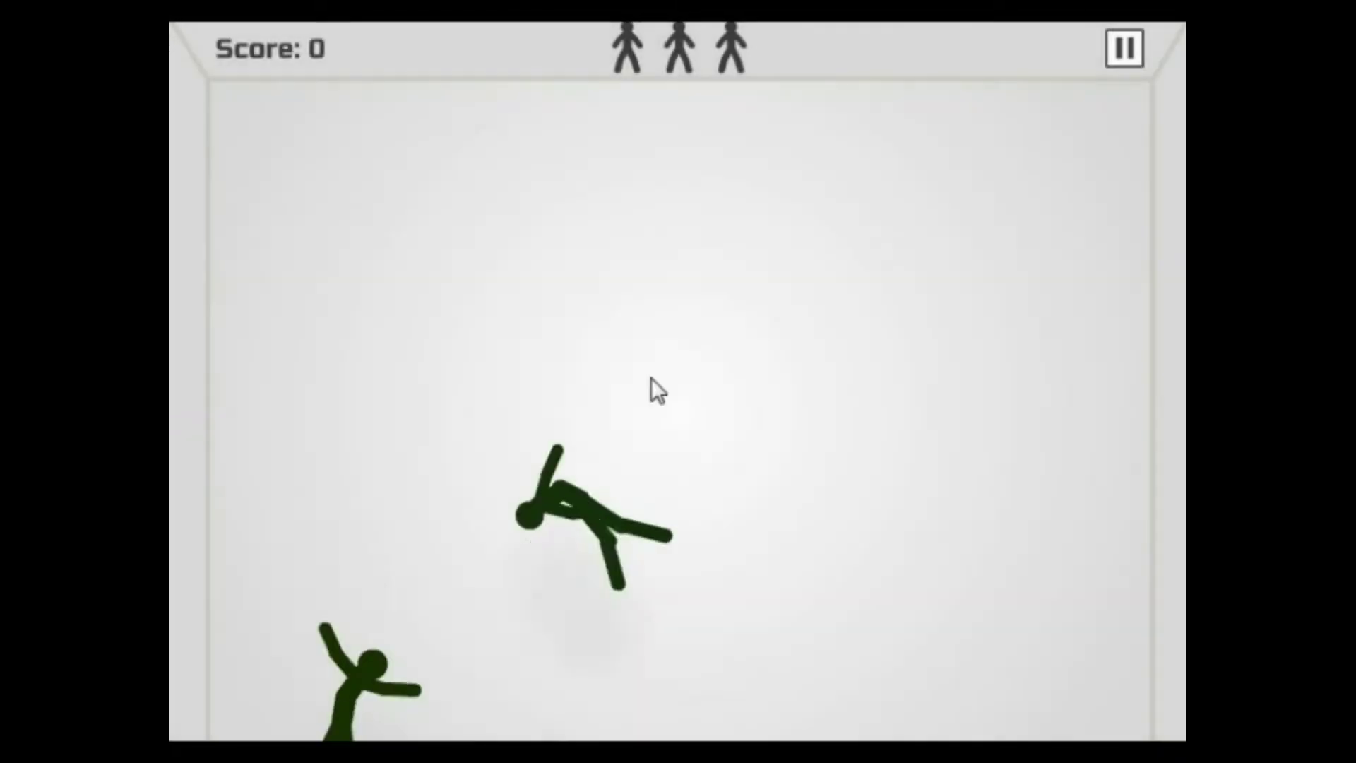
pyautogui.moveTo(652, 378)
pyautogui.mouseDown()
pyautogui.moveTo(511, 373)
pyautogui.moveTo(700, 303)
pyautogui.moveTo(289, 551)
pyautogui.mouseUp()
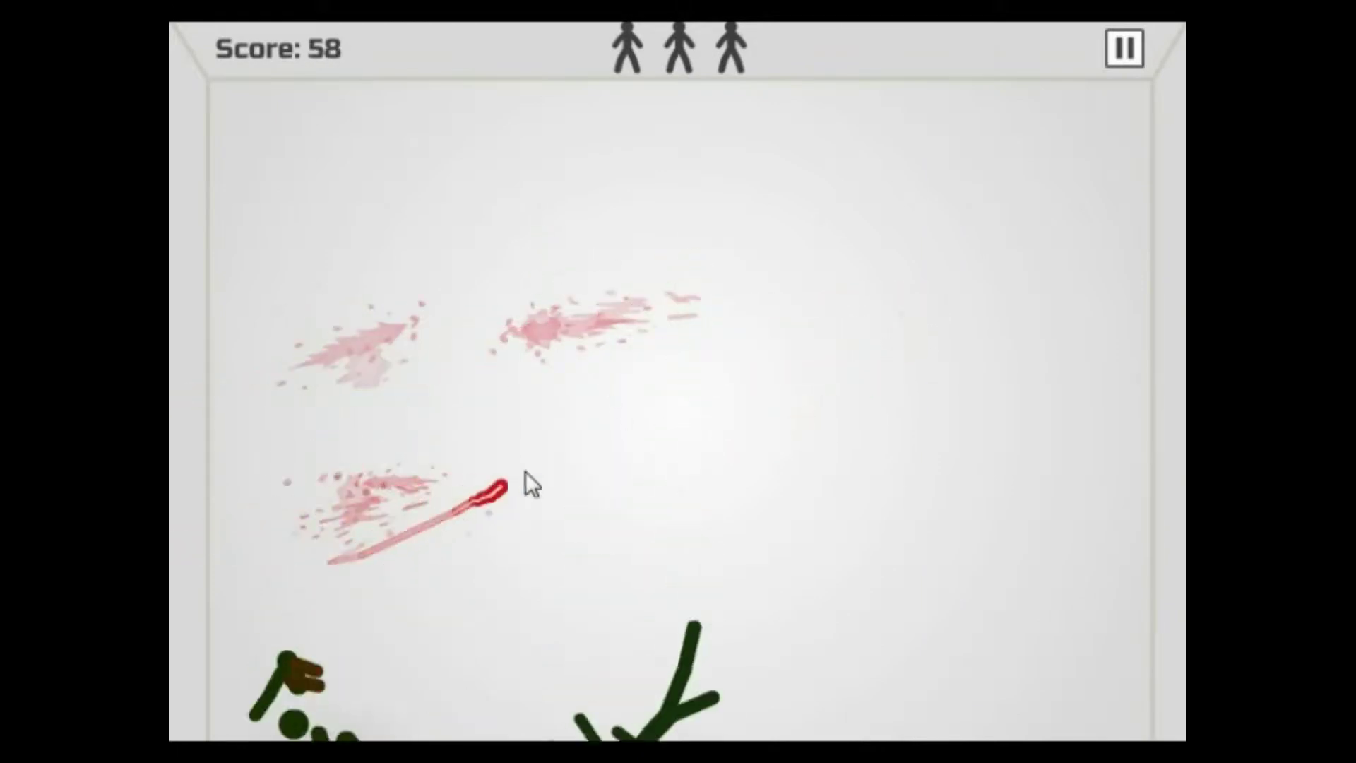
pyautogui.moveTo(597, 436)
pyautogui.mouseDown()
pyautogui.moveTo(529, 548)
pyautogui.moveTo(622, 577)
pyautogui.mouseUp()
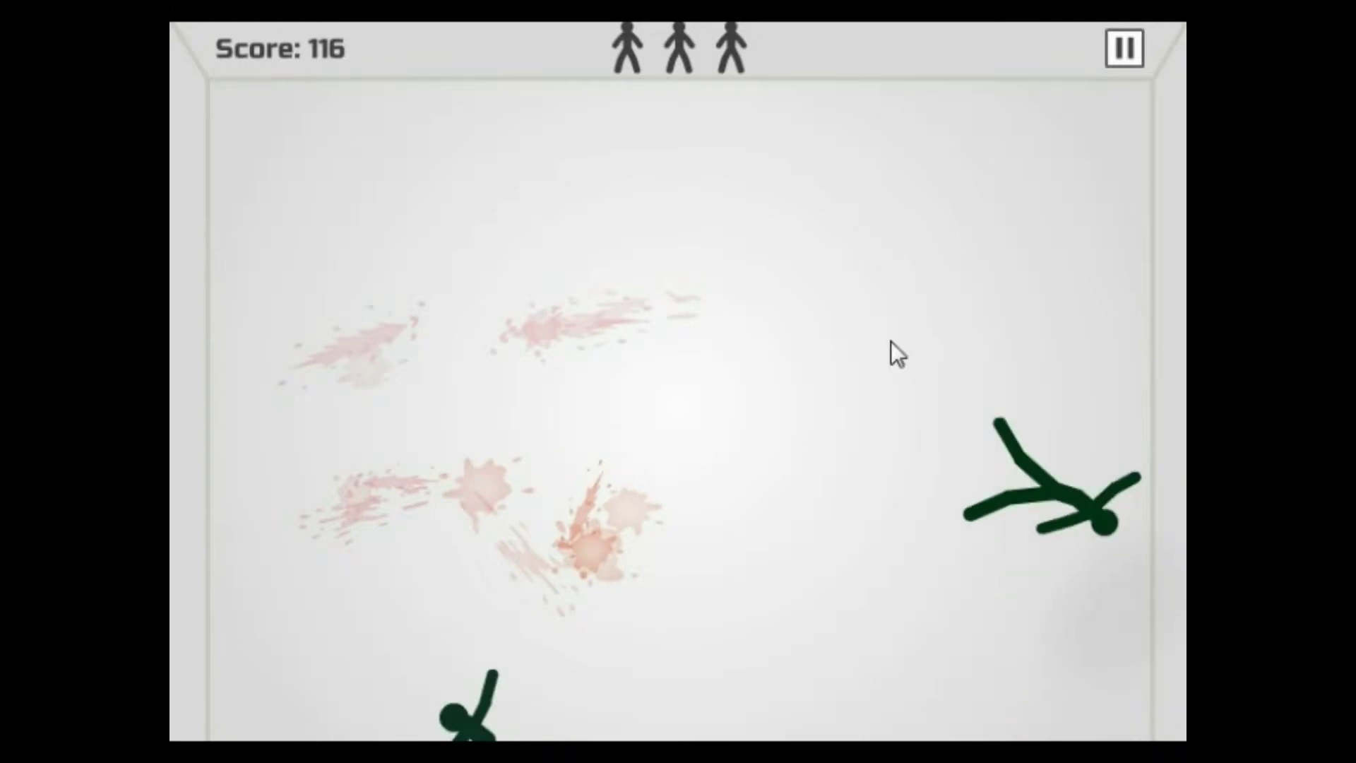
pyautogui.moveTo(1135, 305)
pyautogui.mouseDown()
pyautogui.moveTo(1029, 294)
pyautogui.moveTo(656, 577)
pyautogui.mouseUp()
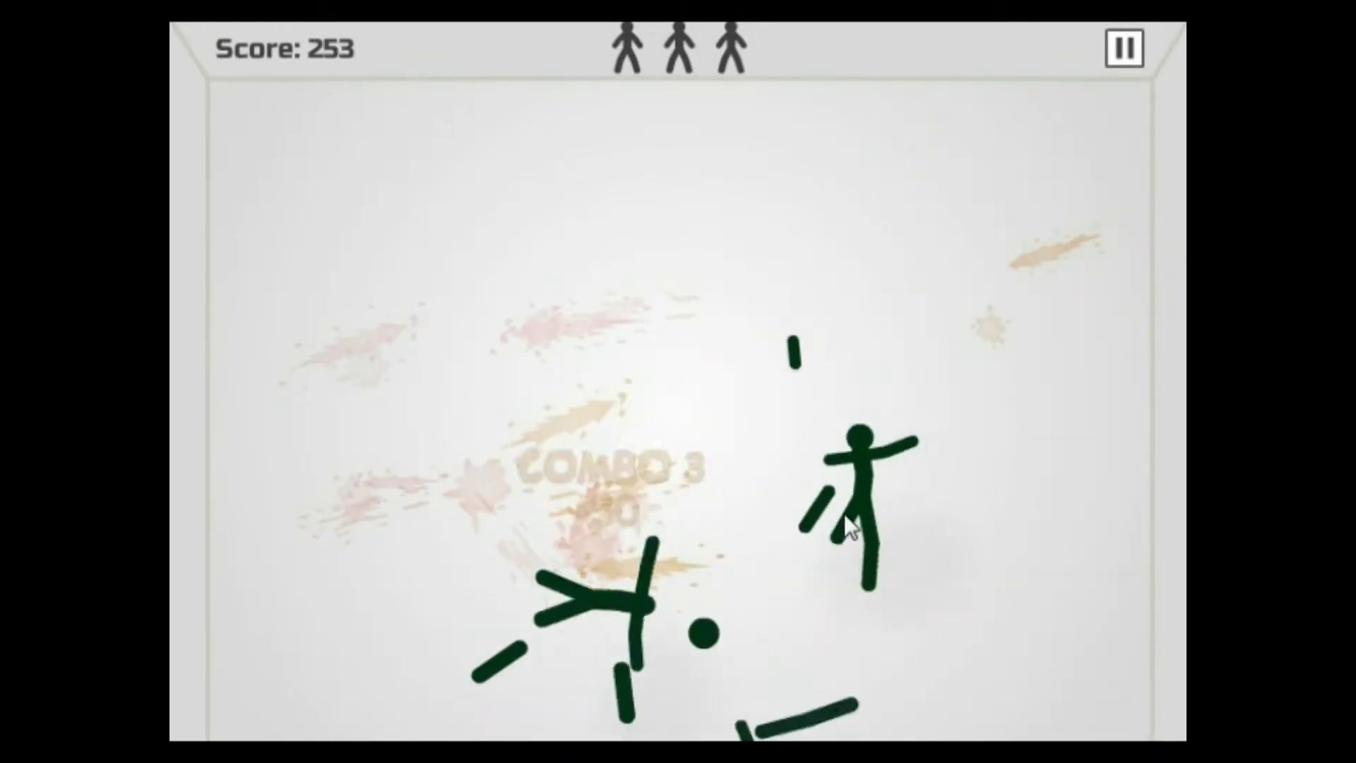
pyautogui.moveTo(841, 511)
pyautogui.mouseDown()
pyautogui.moveTo(747, 380)
pyautogui.moveTo(722, 582)
pyautogui.moveTo(660, 626)
pyautogui.moveTo(185, 424)
pyautogui.moveTo(615, 302)
pyautogui.mouseUp()
pyautogui.moveTo(1060, 181); pyautogui.dragTo(539, 369)
pyautogui.moveTo(636, 393); pyautogui.dragTo(182, 485)
pyautogui.moveTo(845, 589)
pyautogui.mouseDown()
pyautogui.moveTo(799, 450)
pyautogui.moveTo(883, 361)
pyautogui.moveTo(875, 160)
pyautogui.mouseUp()
pyautogui.moveTo(671, 181); pyautogui.dragTo(597, 280)
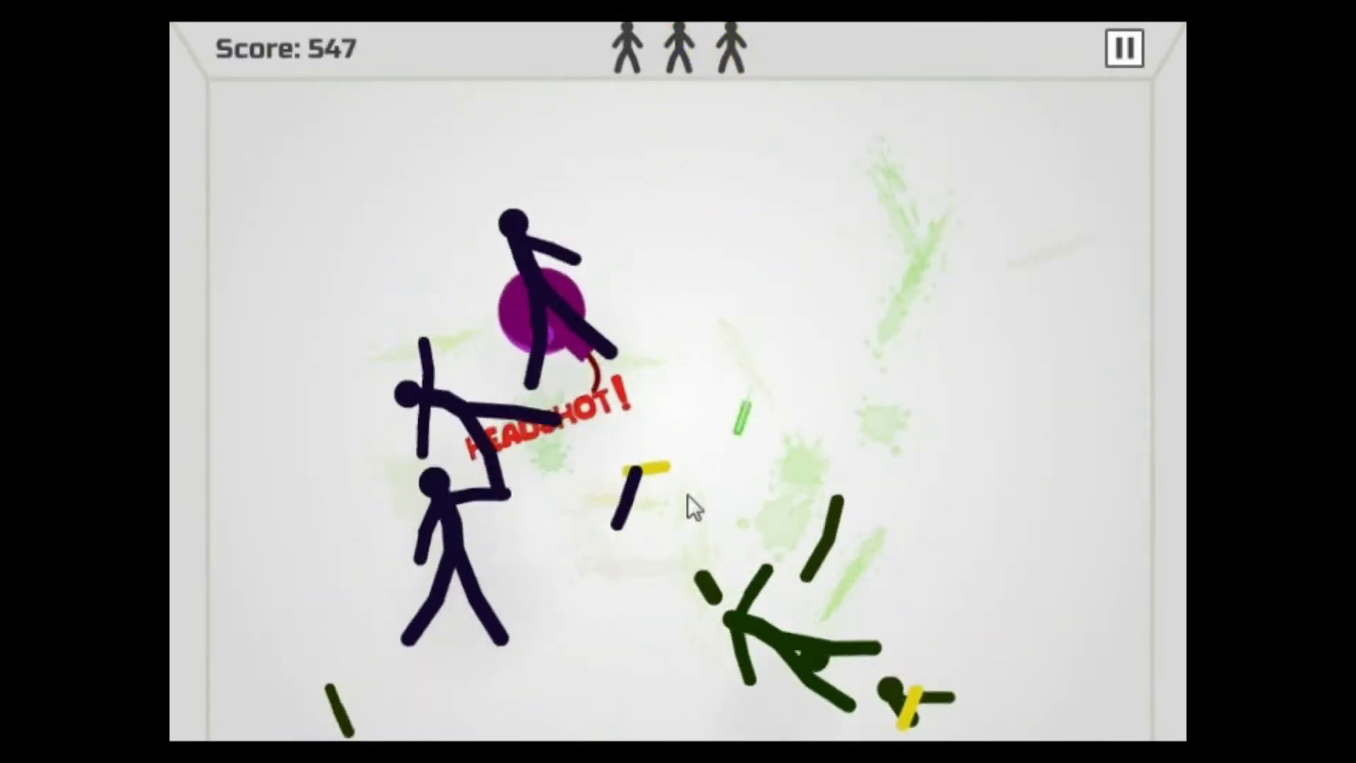
pyautogui.moveTo(662, 511)
pyautogui.mouseDown()
pyautogui.moveTo(561, 303)
pyautogui.moveTo(495, 374)
pyautogui.mouseUp()
pyautogui.moveTo(1141, 313); pyautogui.dragTo(985, 328)
# Chain slashes for combos, headshots and critical hits while avoiding the bomb.
pyautogui.moveTo(590, 318); pyautogui.dragTo(478, 424)
pyautogui.moveTo(990, 448); pyautogui.dragTo(626, 393)
pyautogui.moveTo(900, 365); pyautogui.dragTo(429, 488)
pyautogui.moveTo(619, 474)
pyautogui.mouseDown()
pyautogui.moveTo(748, 499)
pyautogui.moveTo(563, 410)
pyautogui.moveTo(957, 194)
pyautogui.mouseUp()
pyautogui.moveTo(510, 366); pyautogui.dragTo(1134, 364)
pyautogui.moveTo(878, 379); pyautogui.dragTo(1104, 282)
pyautogui.moveTo(939, 358); pyautogui.dragTo(546, 381)
pyautogui.moveTo(572, 553)
pyautogui.mouseDown()
pyautogui.moveTo(611, 546)
pyautogui.moveTo(363, 636)
pyautogui.mouseUp()
pyautogui.moveTo(787, 460); pyautogui.dragTo(575, 591)
pyautogui.moveTo(681, 76); pyautogui.dragTo(605, 242)
pyautogui.moveTo(511, 390); pyautogui.dragTo(531, 470)
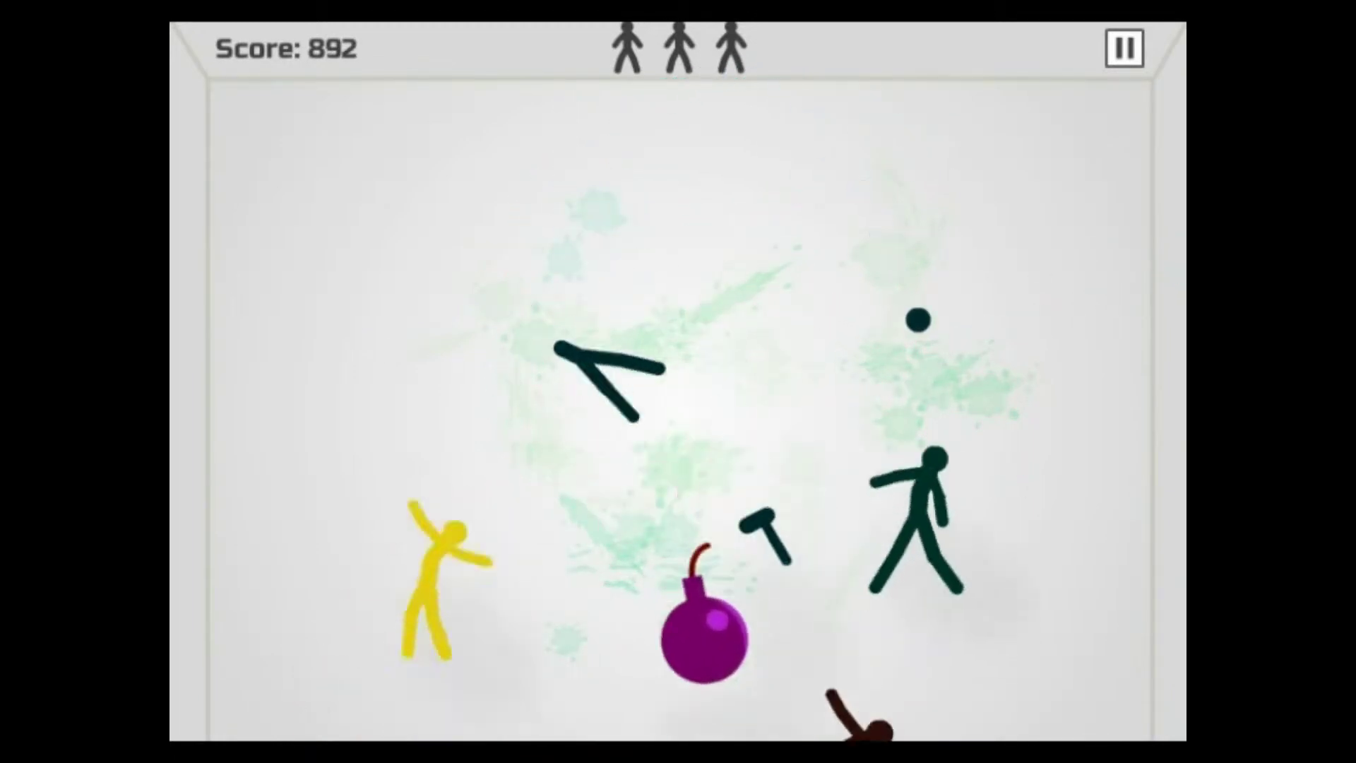
pyautogui.moveTo(878, 562)
pyautogui.mouseDown()
pyautogui.moveTo(517, 101)
pyautogui.moveTo(478, 453)
pyautogui.moveTo(675, 449)
pyautogui.mouseUp()
pyautogui.moveTo(778, 270)
pyautogui.mouseDown()
pyautogui.moveTo(654, 391)
pyautogui.moveTo(507, 430)
pyautogui.moveTo(368, 403)
pyautogui.mouseUp()
pyautogui.moveTo(757, 372)
pyautogui.mouseDown()
pyautogui.moveTo(1027, 447)
pyautogui.moveTo(803, 512)
pyautogui.moveTo(799, 337)
pyautogui.moveTo(776, 373)
pyautogui.moveTo(841, 399)
pyautogui.moveTo(691, 480)
pyautogui.moveTo(1176, 515)
pyautogui.moveTo(836, 475)
pyautogui.moveTo(687, 535)
pyautogui.moveTo(1059, 642)
pyautogui.moveTo(900, 545)
pyautogui.moveTo(816, 522)
pyautogui.moveTo(702, 424)
pyautogui.moveTo(914, 703)
pyautogui.moveTo(883, 531)
pyautogui.moveTo(419, 426)
pyautogui.moveTo(483, 572)
pyautogui.moveTo(711, 424)
pyautogui.moveTo(633, 596)
pyautogui.moveTo(742, 438)
pyautogui.moveTo(309, 442)
pyautogui.moveTo(393, 306)
pyautogui.moveTo(834, 567)
pyautogui.moveTo(623, 622)
pyautogui.mouseUp()
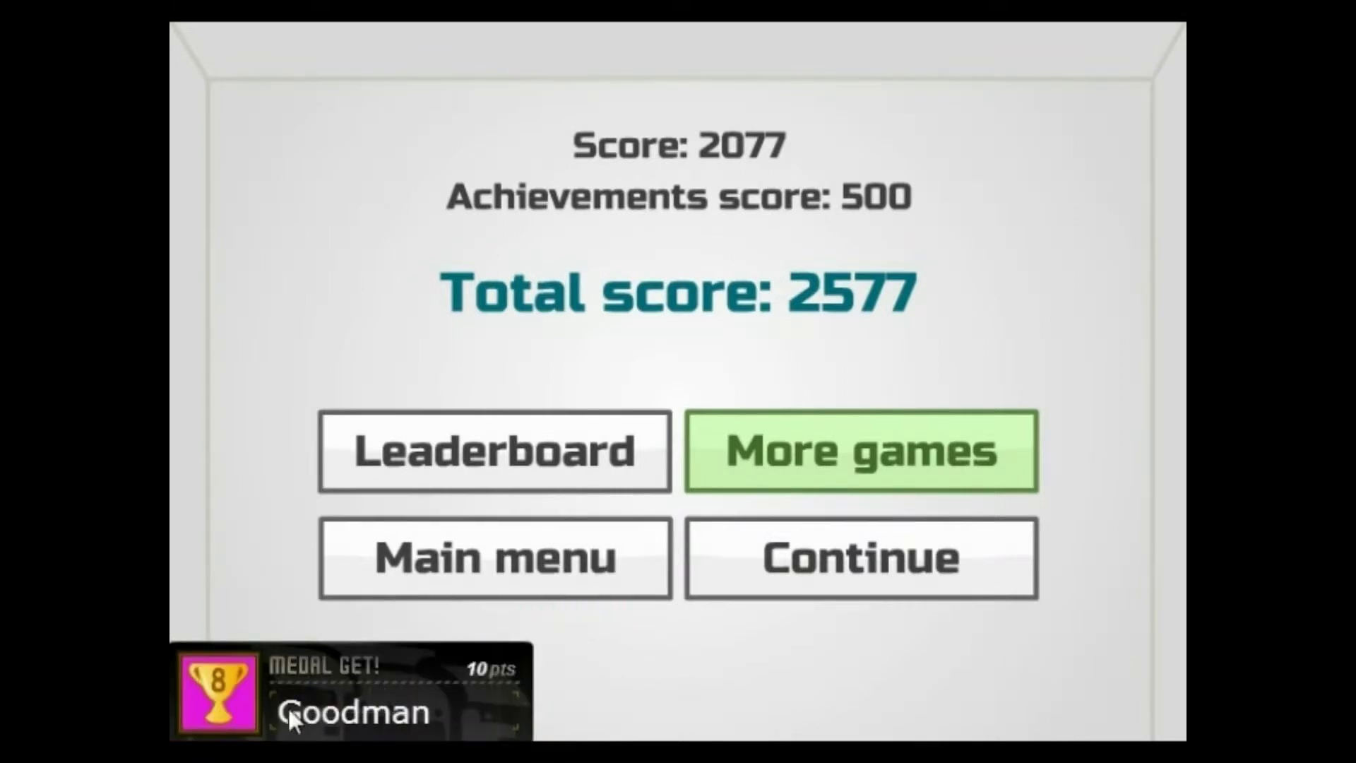
# View the High Scores leaderboard twice, closing it each time.
pyautogui.moveTo(282, 700)
pyautogui.mouseDown()
pyautogui.moveTo(666, 714)
pyautogui.moveTo(985, 533)
pyautogui.mouseUp()
pyautogui.moveTo(345, 532); pyautogui.dragTo(459, 484)
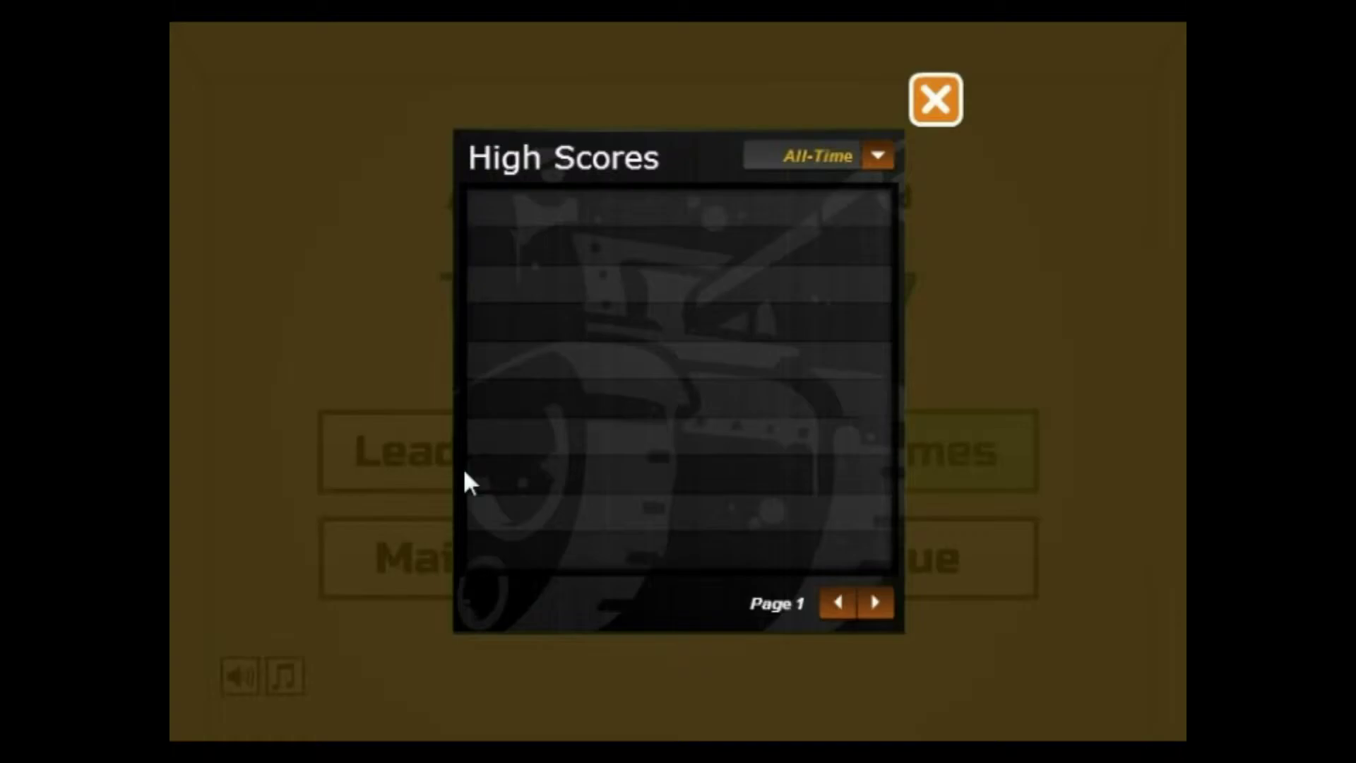
pyautogui.click(959, 106)
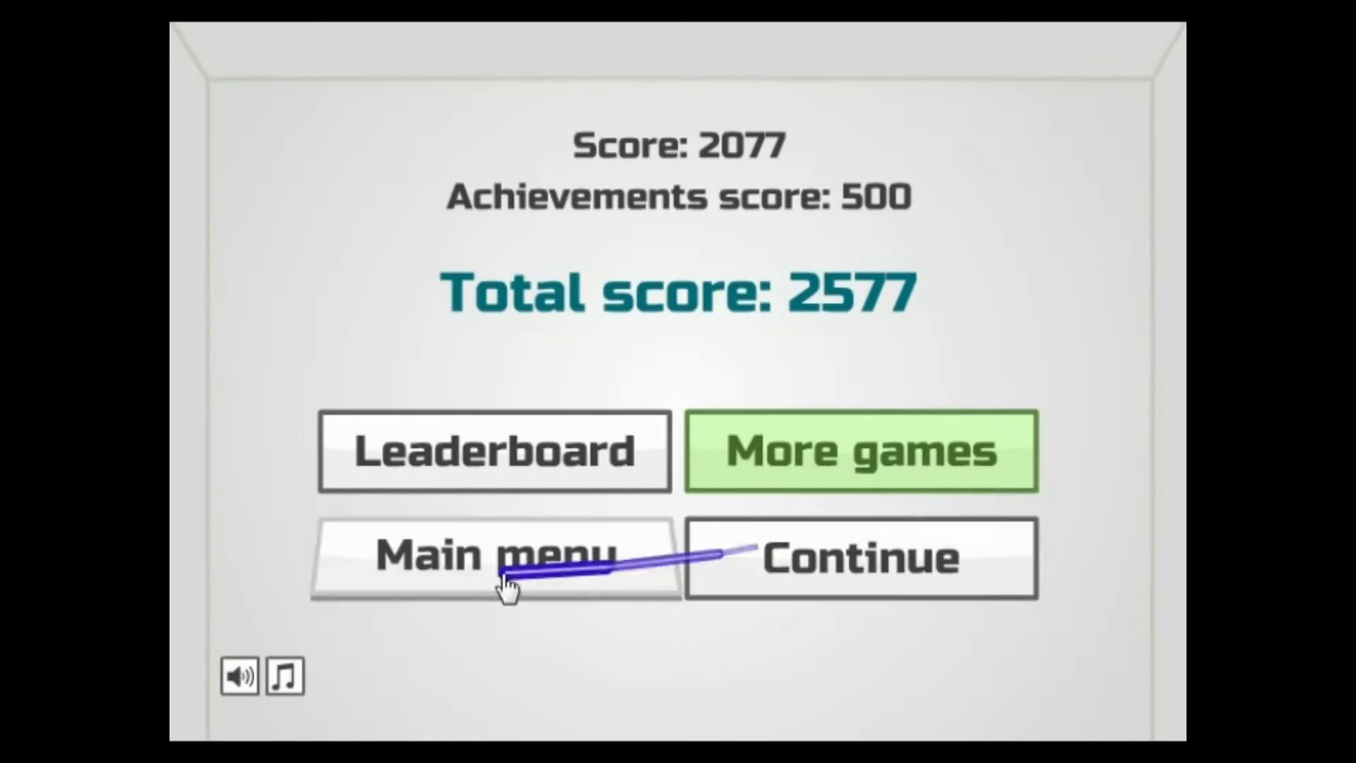
pyautogui.click(470, 460)
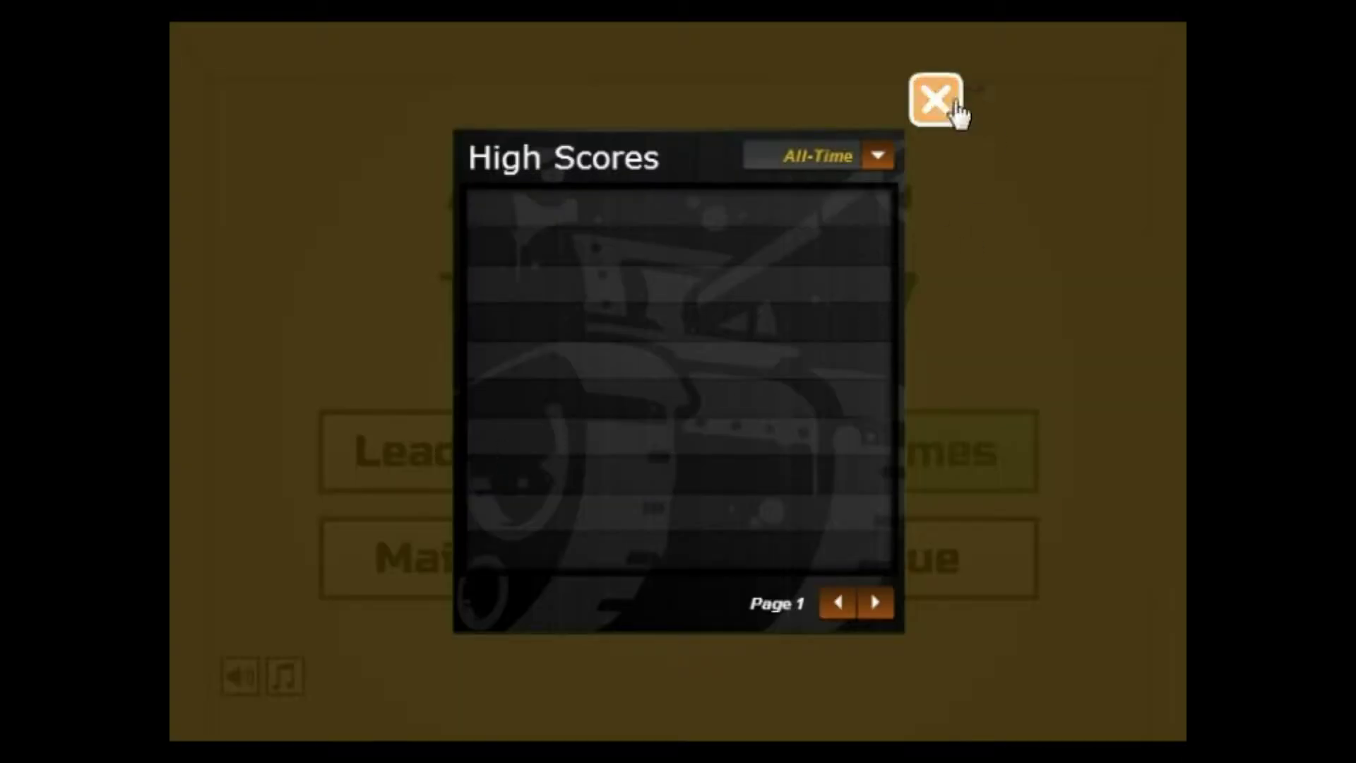
pyautogui.click(932, 85)
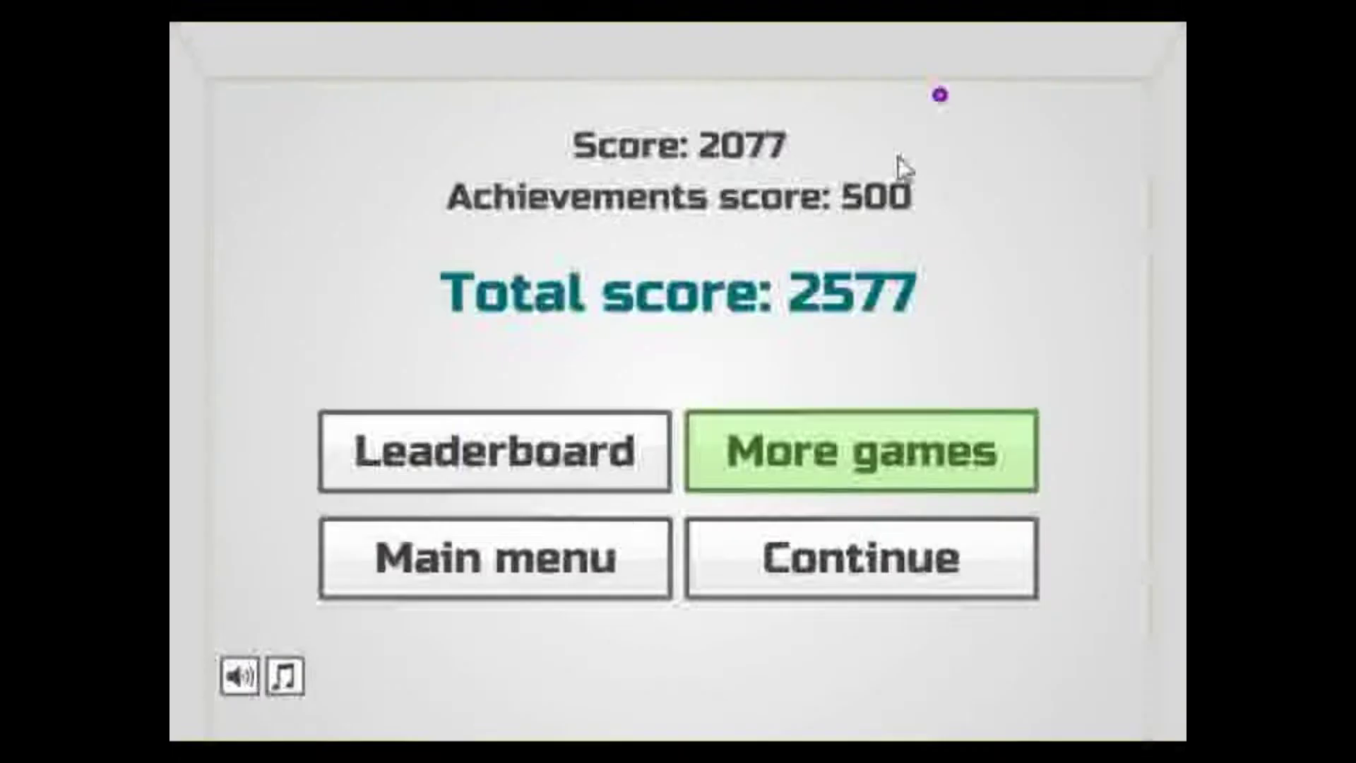
# Start a new round and slash stickmen for headshots and critical hits, totalling 3541.
pyautogui.click(933, 593)
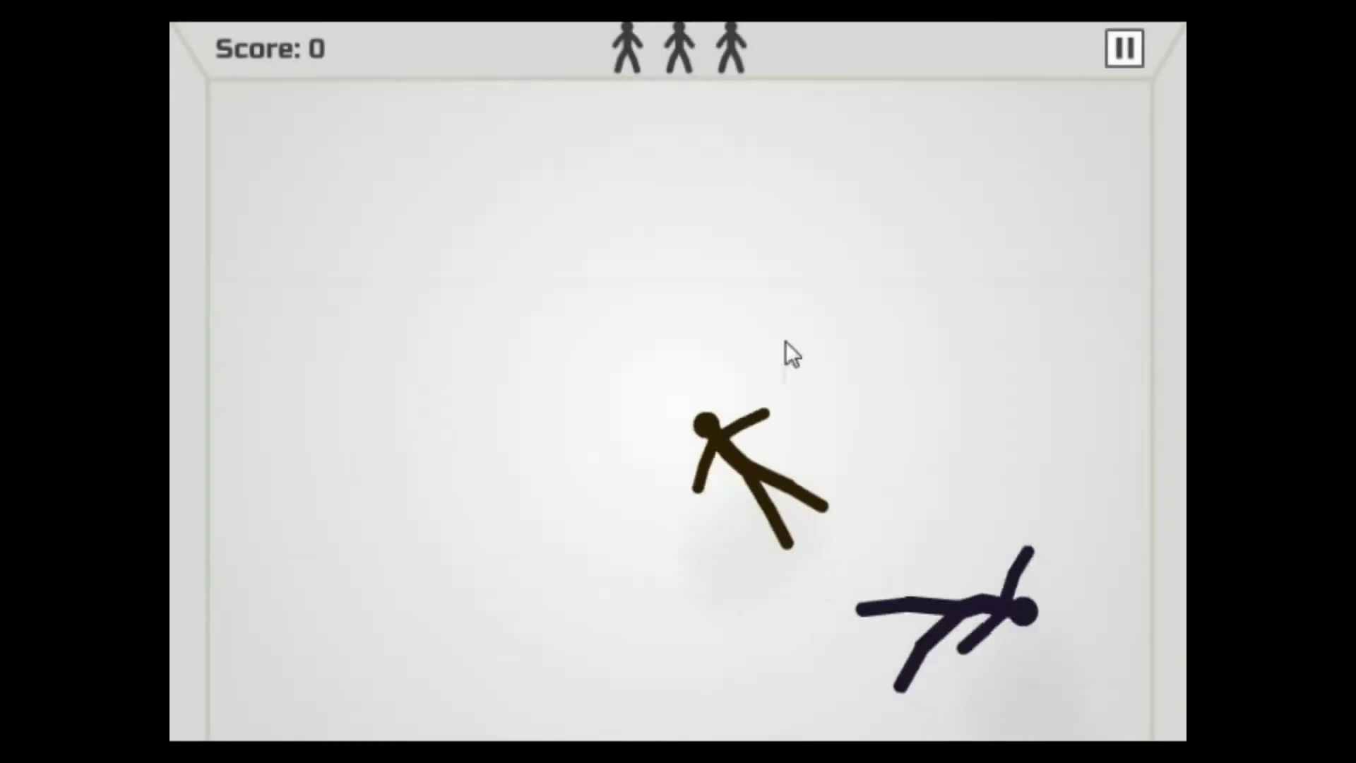
pyautogui.moveTo(666, 493); pyautogui.dragTo(582, 370)
pyautogui.moveTo(836, 519); pyautogui.dragTo(999, 394)
pyautogui.moveTo(552, 297)
pyautogui.mouseDown()
pyautogui.moveTo(762, 328)
pyautogui.moveTo(845, 592)
pyautogui.moveTo(573, 587)
pyautogui.moveTo(509, 446)
pyautogui.moveTo(796, 388)
pyautogui.moveTo(847, 546)
pyautogui.mouseUp()
pyautogui.moveTo(808, 392)
pyautogui.mouseDown()
pyautogui.moveTo(689, 500)
pyautogui.moveTo(442, 515)
pyautogui.moveTo(403, 396)
pyautogui.moveTo(422, 237)
pyautogui.moveTo(836, 520)
pyautogui.moveTo(681, 596)
pyautogui.moveTo(743, 445)
pyautogui.moveTo(726, 313)
pyautogui.moveTo(495, 334)
pyautogui.moveTo(619, 496)
pyautogui.moveTo(842, 407)
pyautogui.moveTo(688, 498)
pyautogui.moveTo(661, 384)
pyautogui.moveTo(719, 629)
pyautogui.mouseUp()
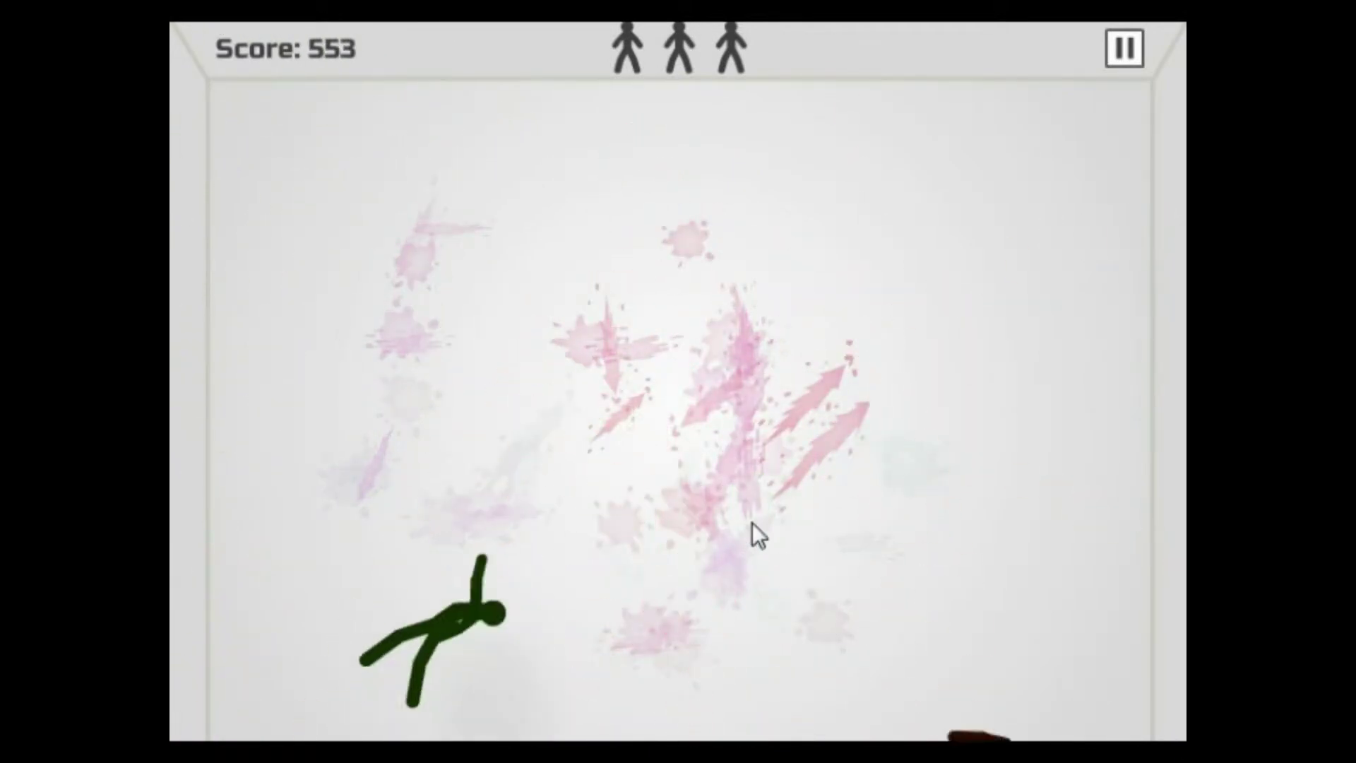
pyautogui.moveTo(750, 516)
pyautogui.mouseDown()
pyautogui.moveTo(539, 167)
pyautogui.moveTo(621, 563)
pyautogui.moveTo(794, 463)
pyautogui.moveTo(563, 578)
pyautogui.moveTo(696, 392)
pyautogui.moveTo(678, 505)
pyautogui.moveTo(597, 605)
pyautogui.mouseUp()
pyautogui.moveTo(505, 428)
pyautogui.mouseDown()
pyautogui.moveTo(701, 382)
pyautogui.moveTo(883, 228)
pyautogui.moveTo(467, 166)
pyautogui.moveTo(500, 140)
pyautogui.moveTo(694, 356)
pyautogui.moveTo(766, 266)
pyautogui.moveTo(807, 277)
pyautogui.moveTo(561, 650)
pyautogui.moveTo(485, 494)
pyautogui.moveTo(493, 476)
pyautogui.moveTo(588, 474)
pyautogui.moveTo(573, 549)
pyautogui.moveTo(790, 542)
pyautogui.moveTo(599, 625)
pyautogui.moveTo(626, 573)
pyautogui.moveTo(648, 362)
pyautogui.moveTo(233, 638)
pyautogui.moveTo(342, 735)
pyautogui.moveTo(836, 416)
pyautogui.moveTo(870, 356)
pyautogui.moveTo(1090, 227)
pyautogui.moveTo(706, 439)
pyautogui.moveTo(533, 395)
pyautogui.moveTo(721, 509)
pyautogui.moveTo(795, 150)
pyautogui.moveTo(688, 498)
pyautogui.moveTo(533, 472)
pyautogui.mouseUp()
pyautogui.moveTo(484, 318)
pyautogui.mouseDown()
pyautogui.moveTo(579, 371)
pyautogui.moveTo(609, 300)
pyautogui.moveTo(675, 451)
pyautogui.moveTo(460, 545)
pyautogui.moveTo(755, 574)
pyautogui.moveTo(855, 601)
pyautogui.moveTo(597, 603)
pyautogui.moveTo(948, 505)
pyautogui.moveTo(900, 397)
pyautogui.moveTo(550, 499)
pyautogui.moveTo(282, 342)
pyautogui.moveTo(657, 470)
pyautogui.moveTo(851, 470)
pyautogui.moveTo(442, 385)
pyautogui.moveTo(250, 518)
pyautogui.mouseUp()
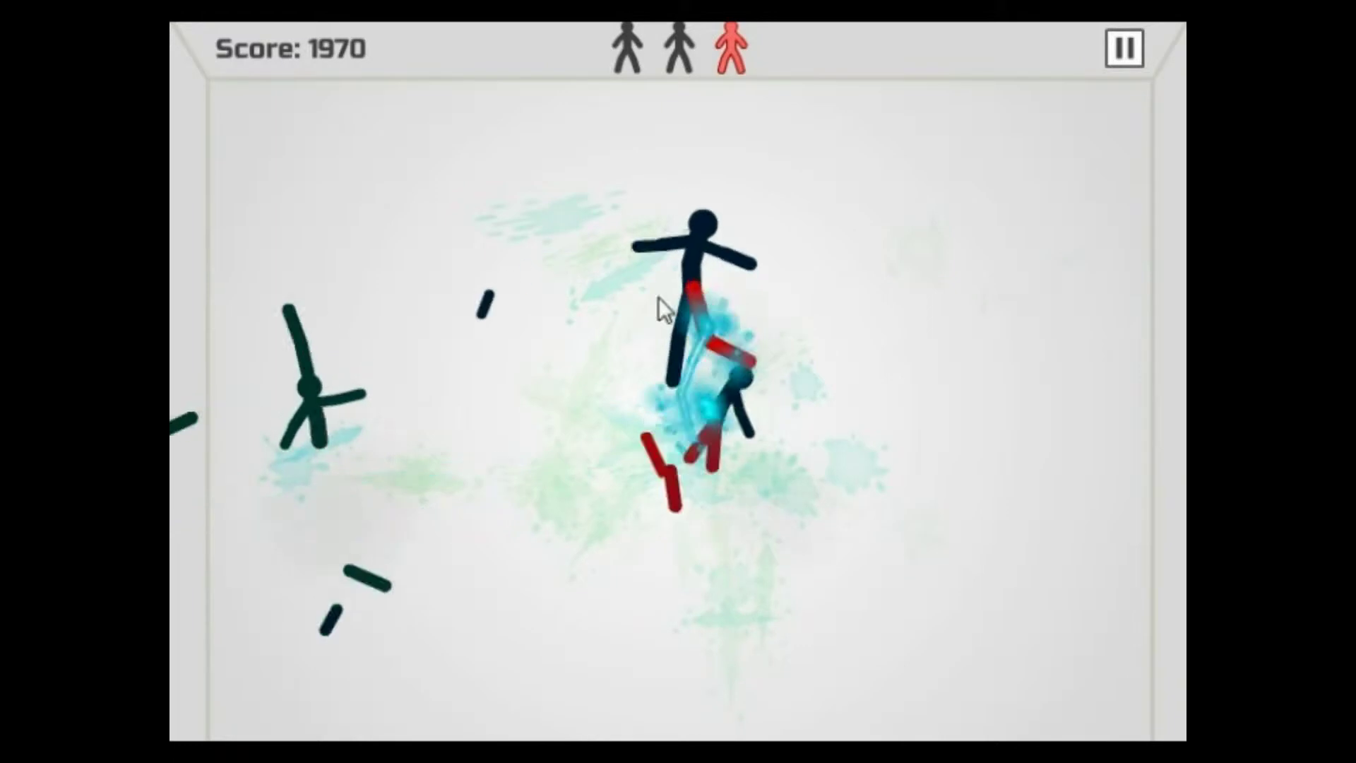
pyautogui.moveTo(651, 294)
pyautogui.mouseDown()
pyautogui.moveTo(579, 536)
pyautogui.moveTo(400, 521)
pyautogui.moveTo(974, 325)
pyautogui.moveTo(703, 538)
pyautogui.moveTo(574, 306)
pyautogui.moveTo(539, 558)
pyautogui.moveTo(1005, 462)
pyautogui.moveTo(795, 387)
pyautogui.moveTo(923, 428)
pyautogui.moveTo(349, 551)
pyautogui.moveTo(628, 562)
pyautogui.moveTo(555, 515)
pyautogui.moveTo(618, 277)
pyautogui.moveTo(406, 511)
pyautogui.moveTo(597, 544)
pyautogui.moveTo(611, 673)
pyautogui.moveTo(672, 592)
pyautogui.moveTo(680, 497)
pyautogui.moveTo(635, 318)
pyautogui.moveTo(729, 524)
pyautogui.moveTo(796, 364)
pyautogui.moveTo(514, 285)
pyautogui.moveTo(550, 508)
pyautogui.moveTo(593, 644)
pyautogui.moveTo(927, 495)
pyautogui.moveTo(878, 457)
pyautogui.moveTo(911, 318)
pyautogui.moveTo(935, 73)
pyautogui.mouseUp()
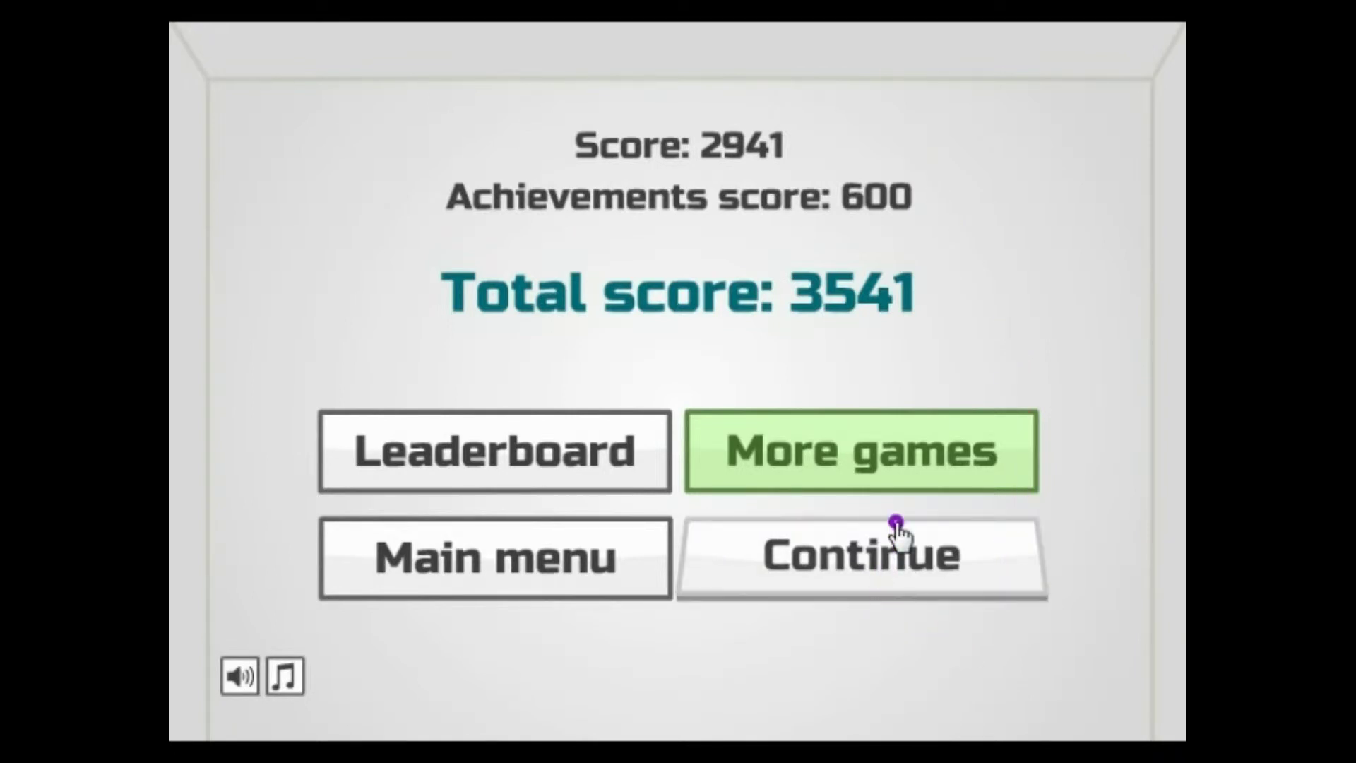
# Start a new round and dash the ninja through stickmen, landing a headshot.
pyautogui.click(887, 567)
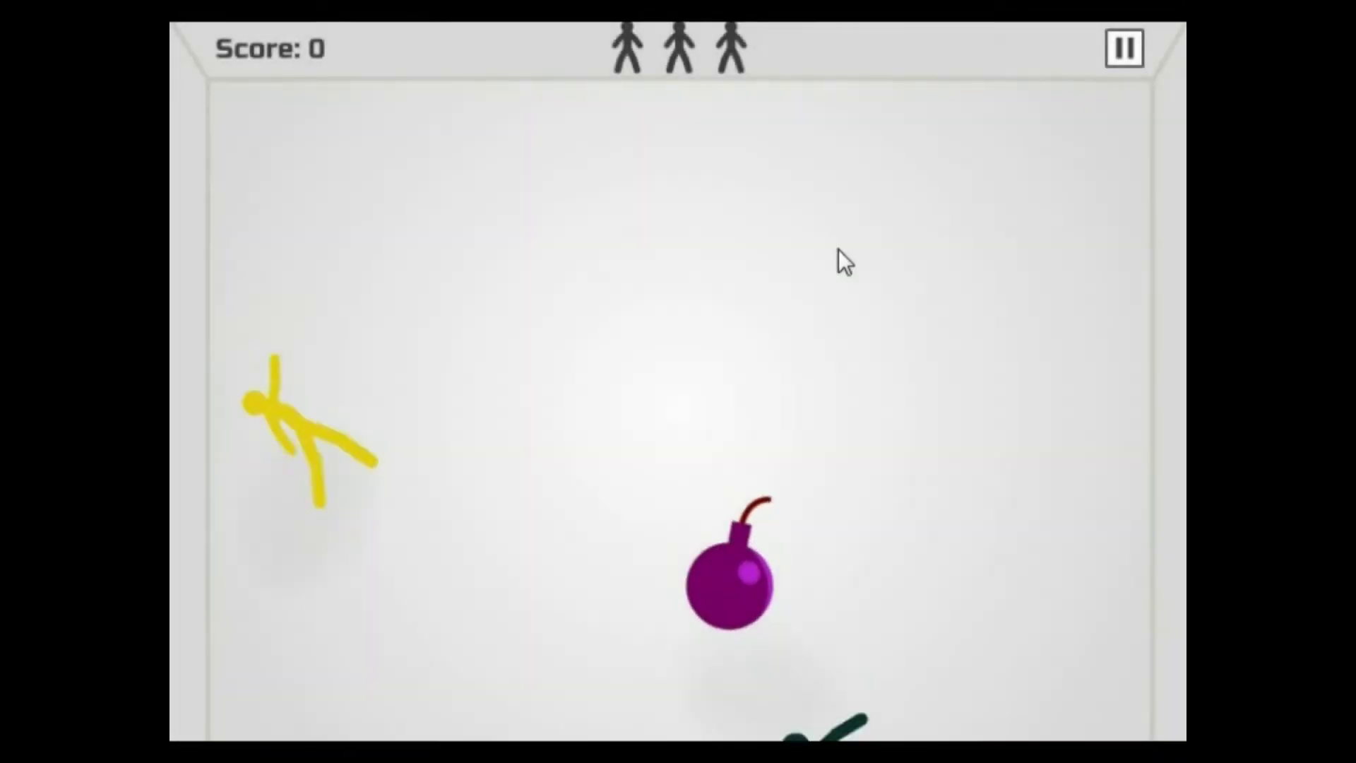
pyautogui.click(738, 331)
pyautogui.click(680, 577)
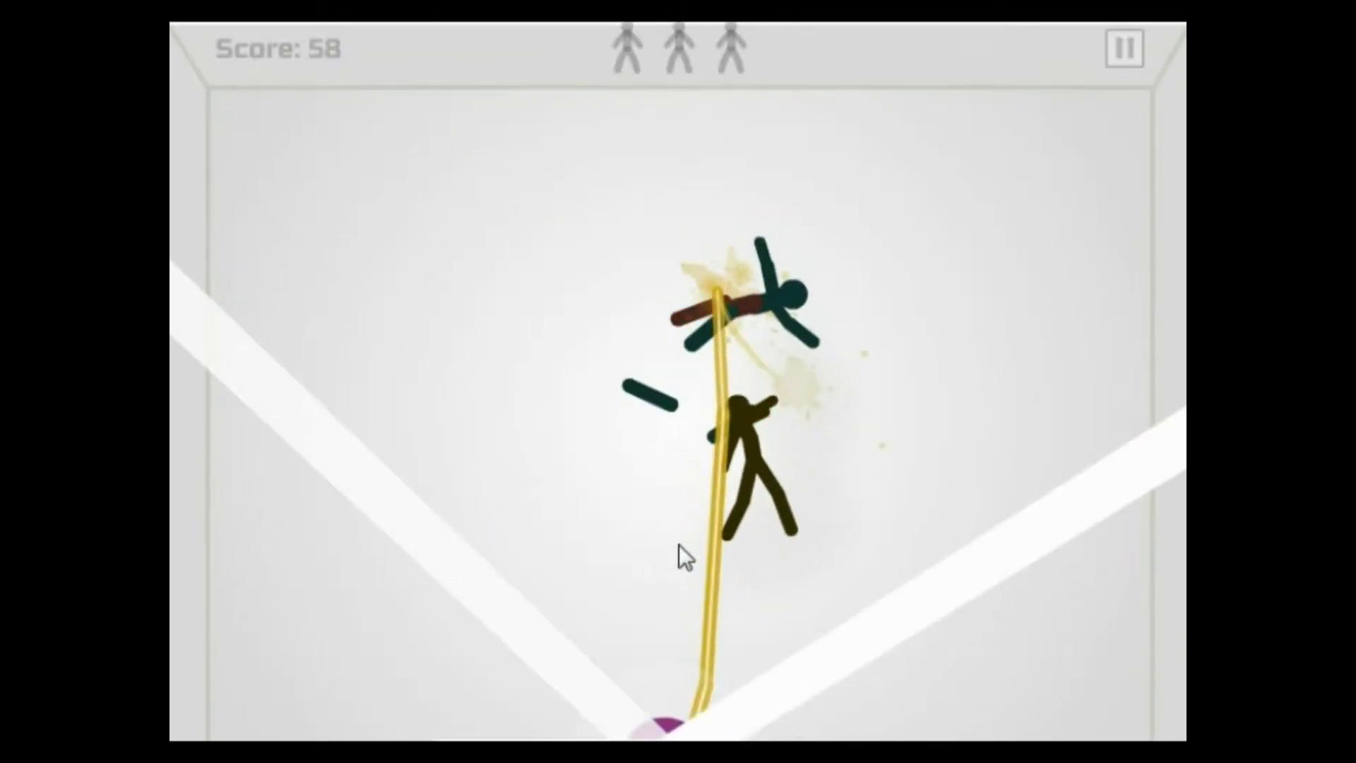
pyautogui.click(890, 578)
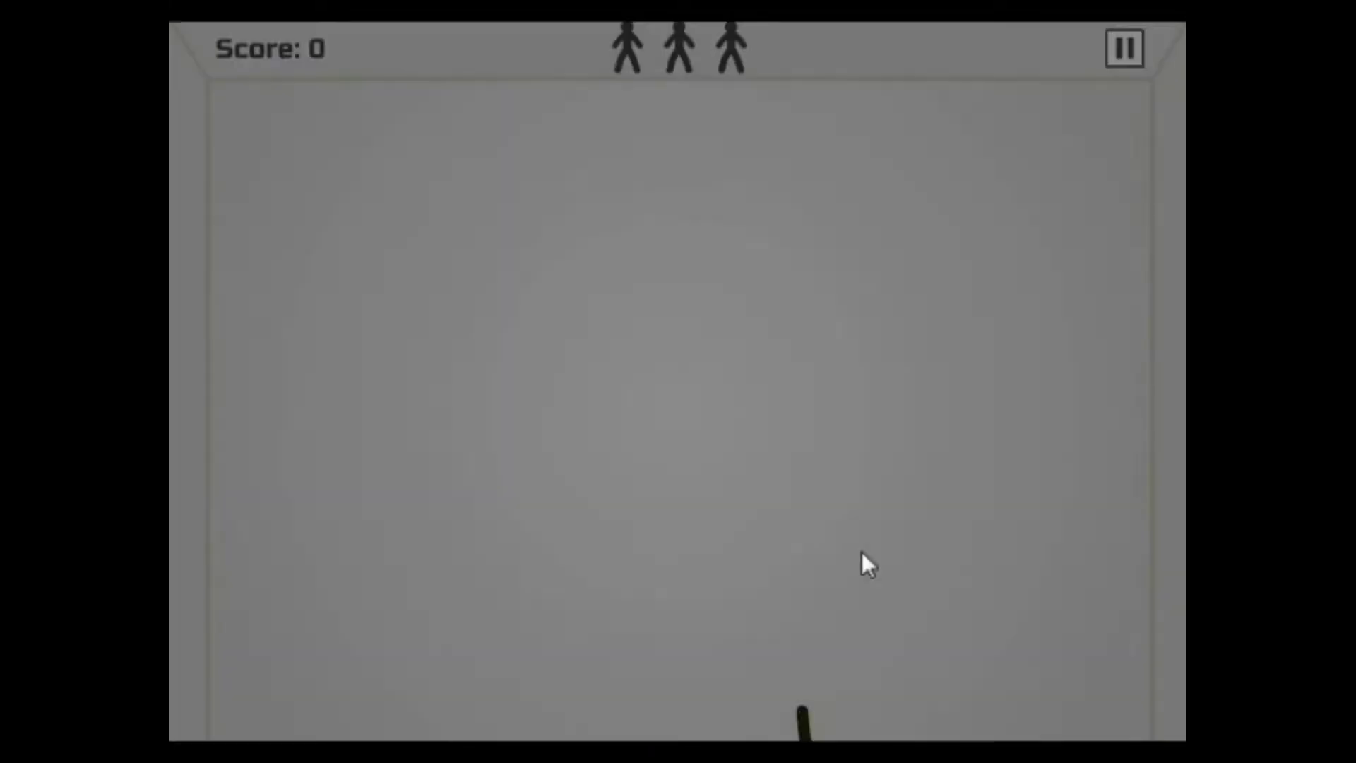
pyautogui.click(810, 530)
pyautogui.click(448, 377)
pyautogui.click(1166, 413)
pyautogui.click(962, 702)
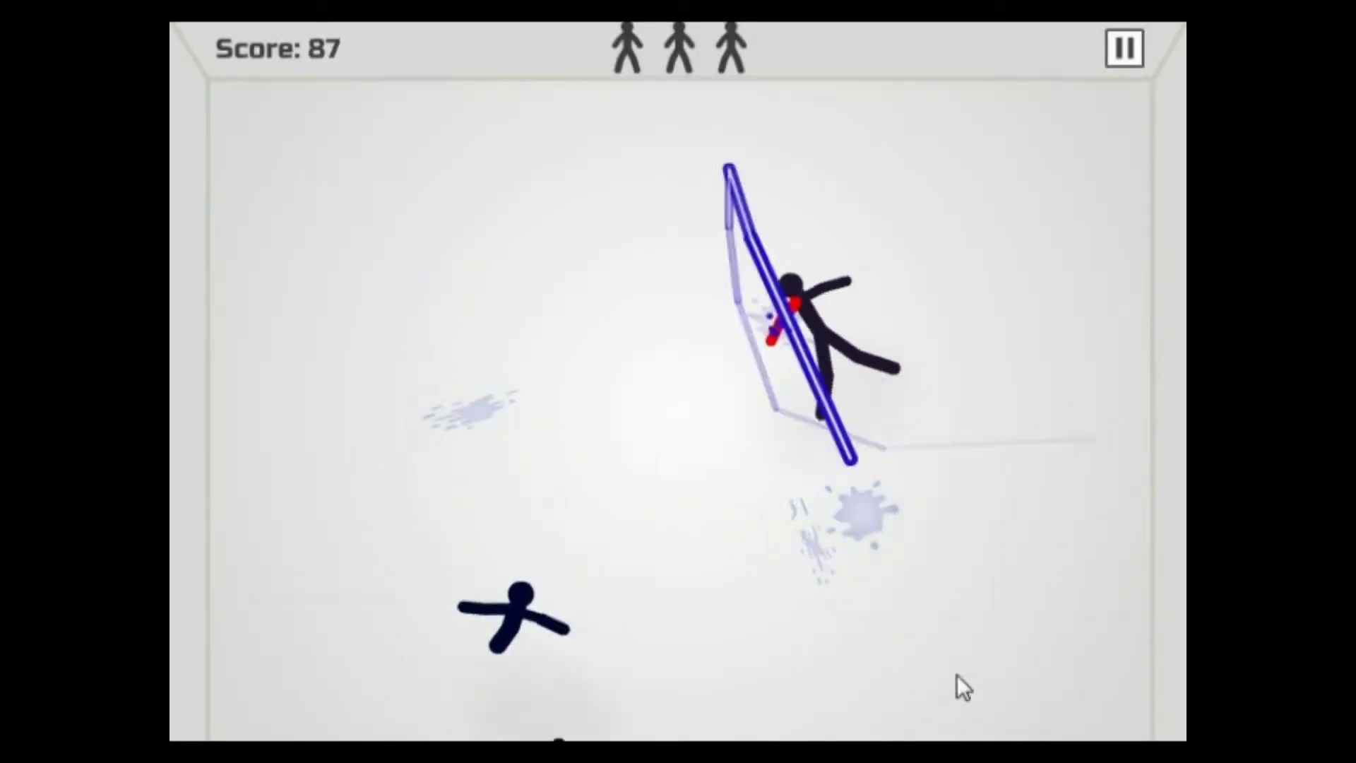
pyautogui.click(639, 536)
pyautogui.click(790, 408)
pyautogui.click(497, 303)
pyautogui.click(180, 394)
pyautogui.click(790, 287)
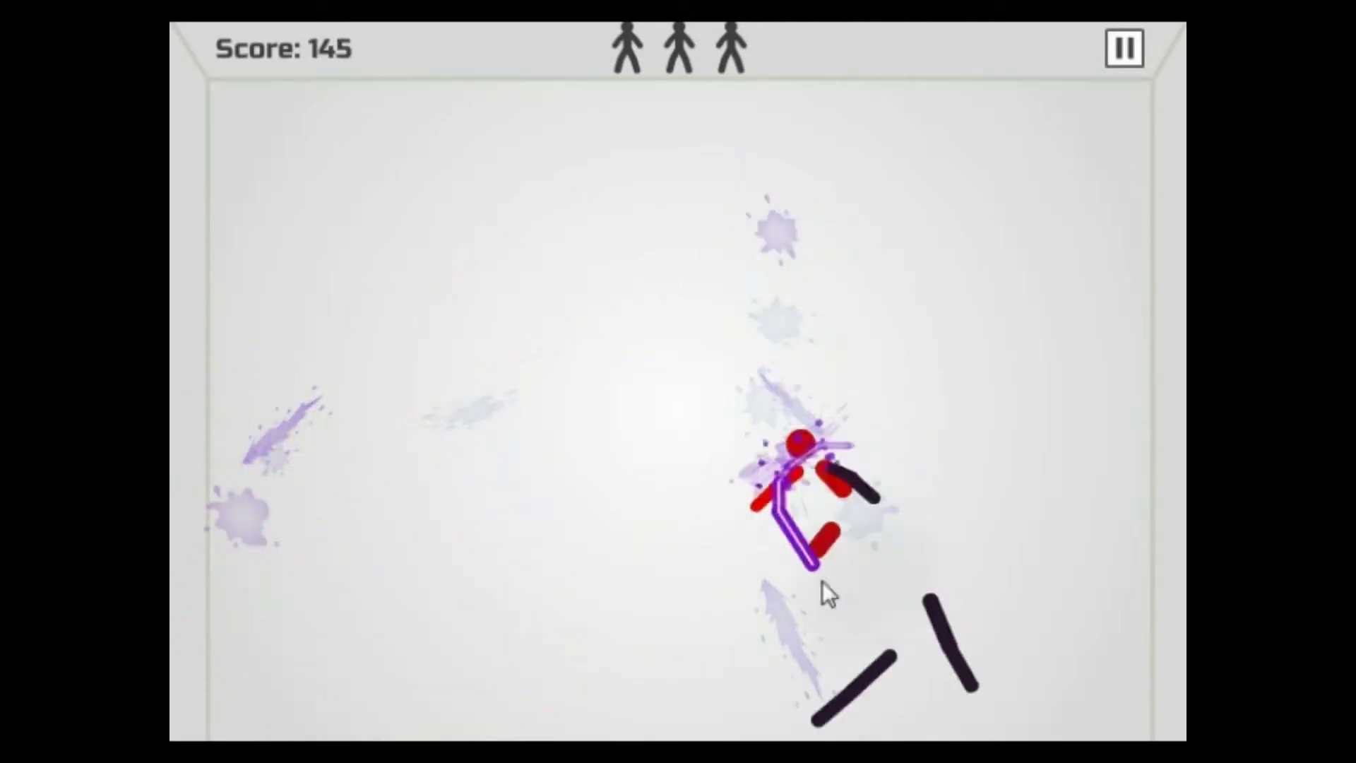
pyautogui.click(829, 335)
pyautogui.click(685, 506)
pyautogui.click(709, 166)
pyautogui.click(764, 315)
pyautogui.click(603, 472)
pyautogui.click(896, 428)
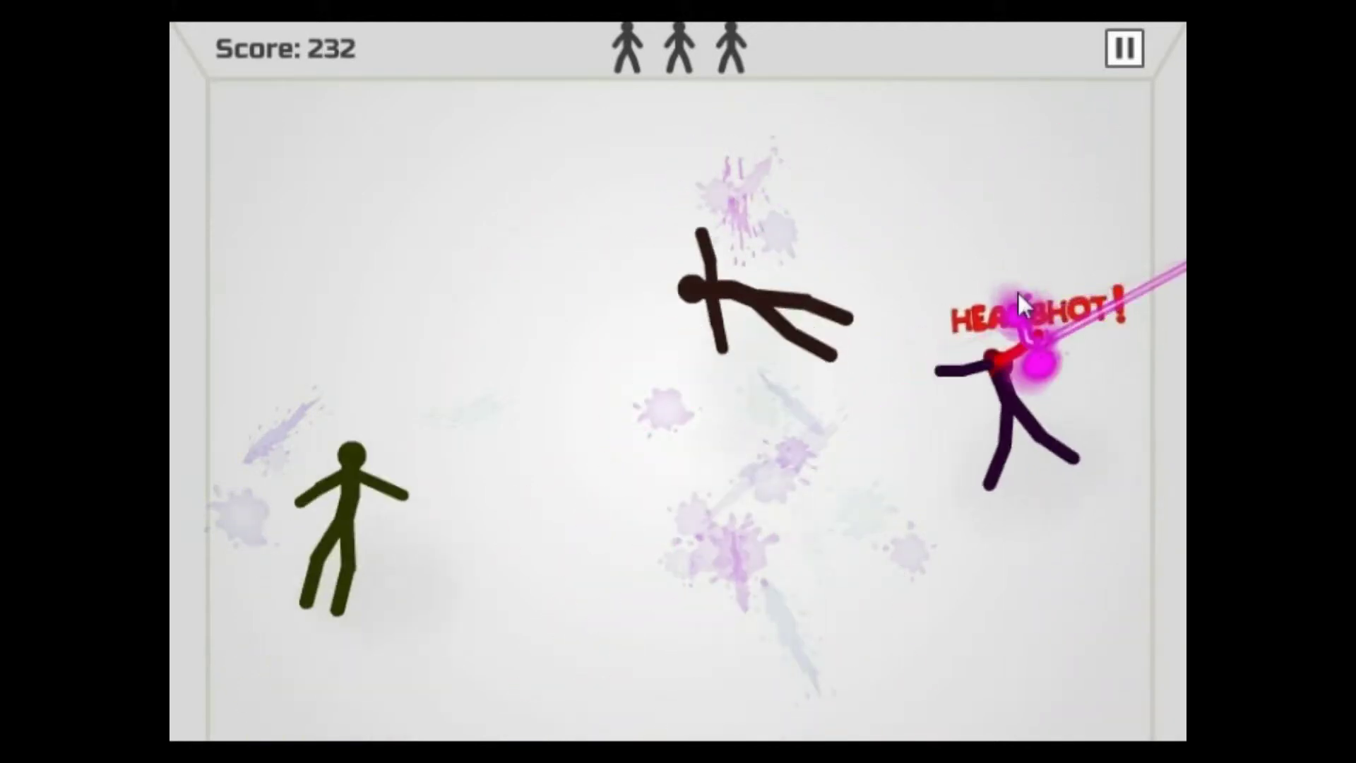
# Keep dashing around the bomb, triggering the FREEZY bonus and a critical hit.
pyautogui.click(760, 309)
pyautogui.click(841, 484)
pyautogui.click(788, 370)
pyautogui.click(704, 452)
pyautogui.click(380, 160)
pyautogui.click(412, 327)
pyautogui.click(322, 530)
pyautogui.click(704, 451)
pyautogui.click(810, 139)
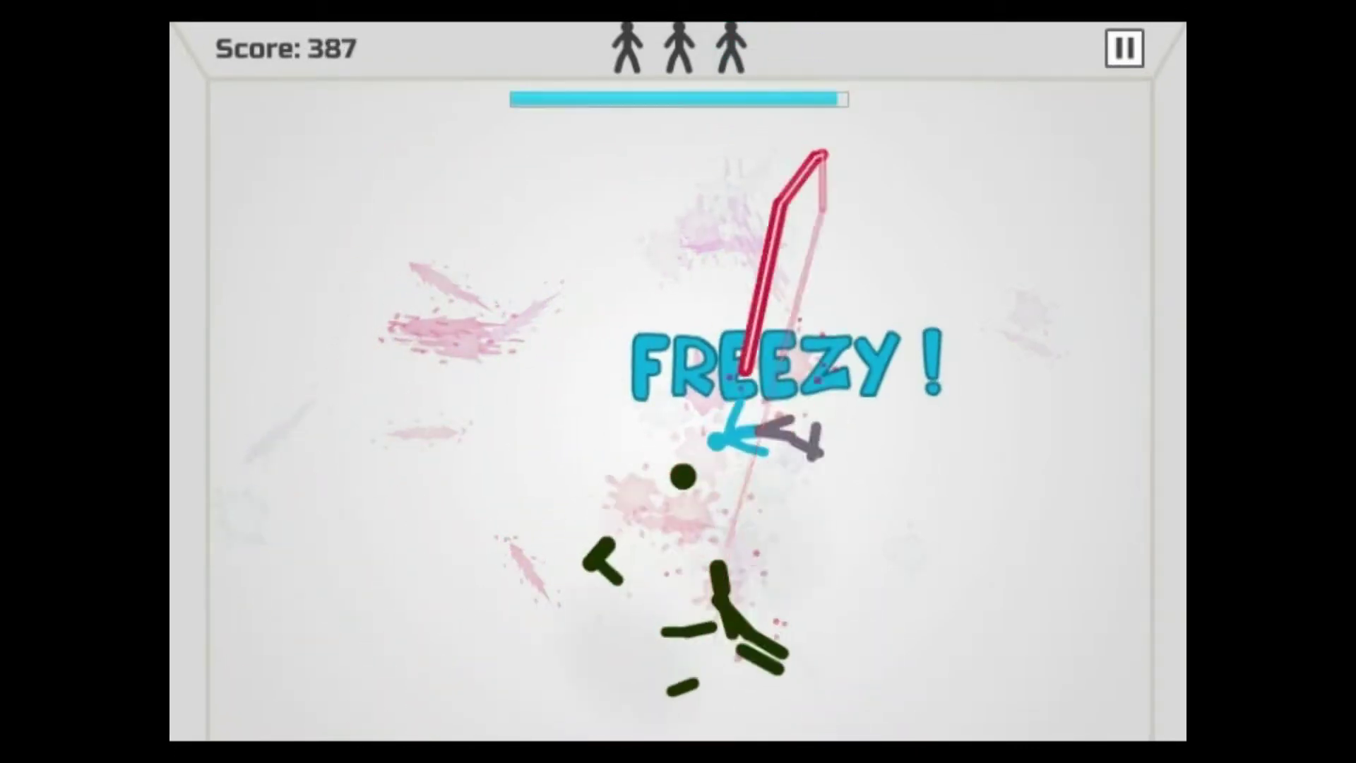
pyautogui.click(769, 393)
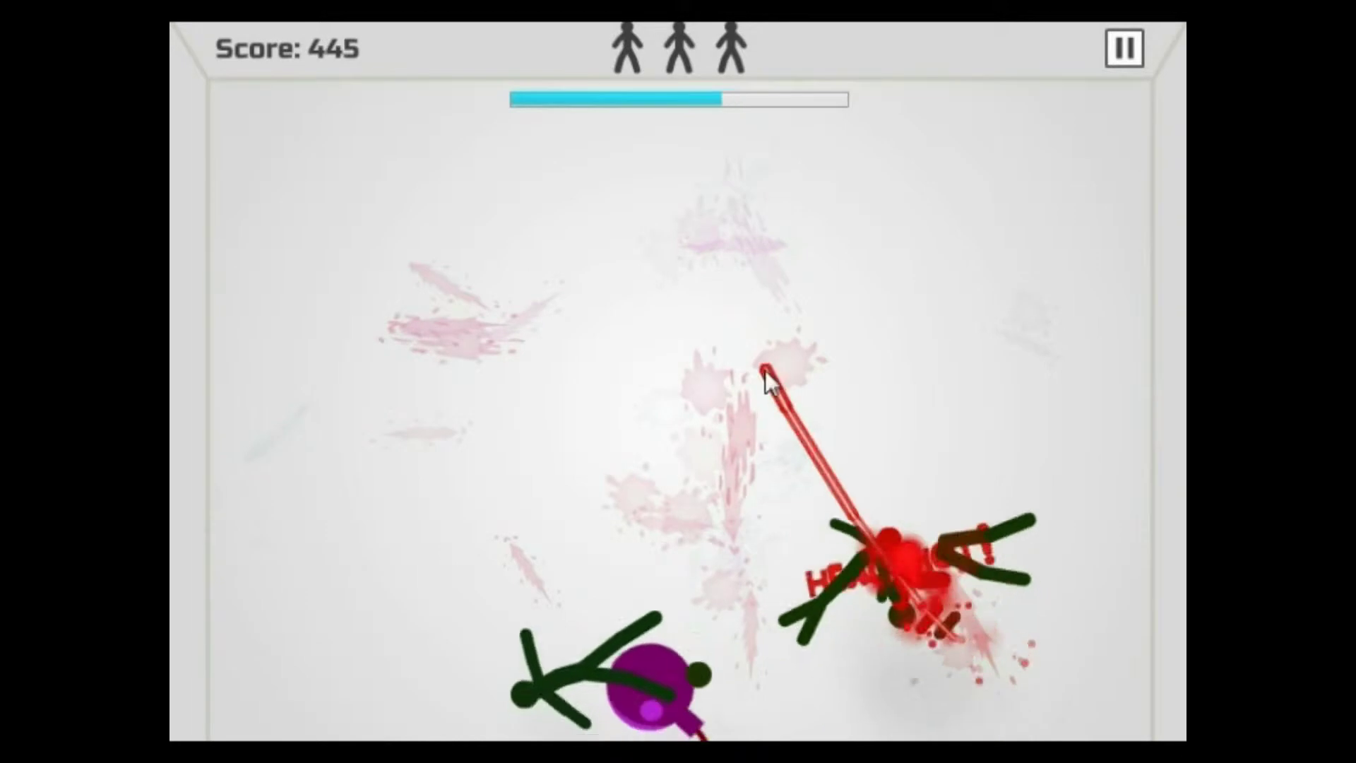
pyautogui.click(776, 280)
pyautogui.click(551, 425)
pyautogui.click(620, 300)
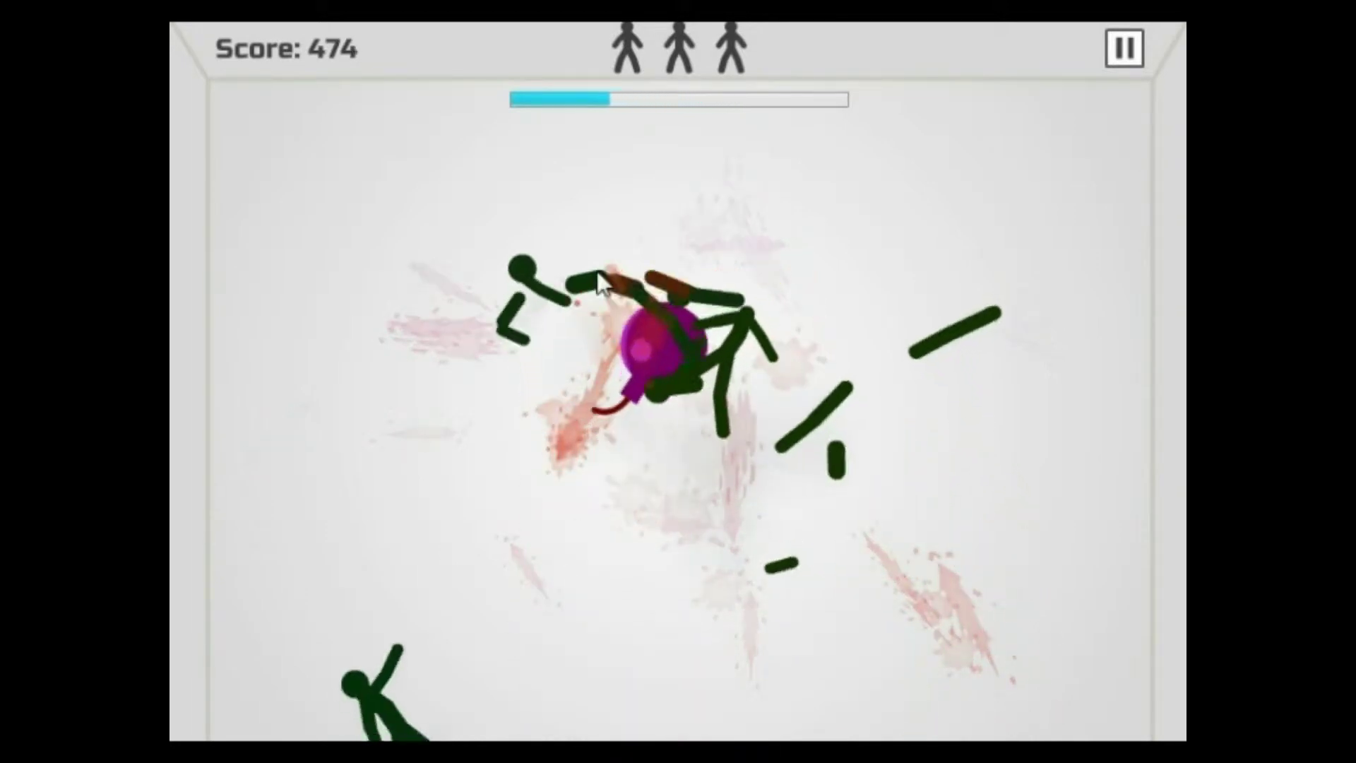
pyautogui.click(440, 588)
pyautogui.click(562, 471)
pyautogui.click(679, 534)
pyautogui.click(496, 381)
pyautogui.click(580, 250)
pyautogui.click(670, 190)
# Dash through the remaining waves for a COMBO 3, finishing on 1162 points.
pyautogui.click(783, 567)
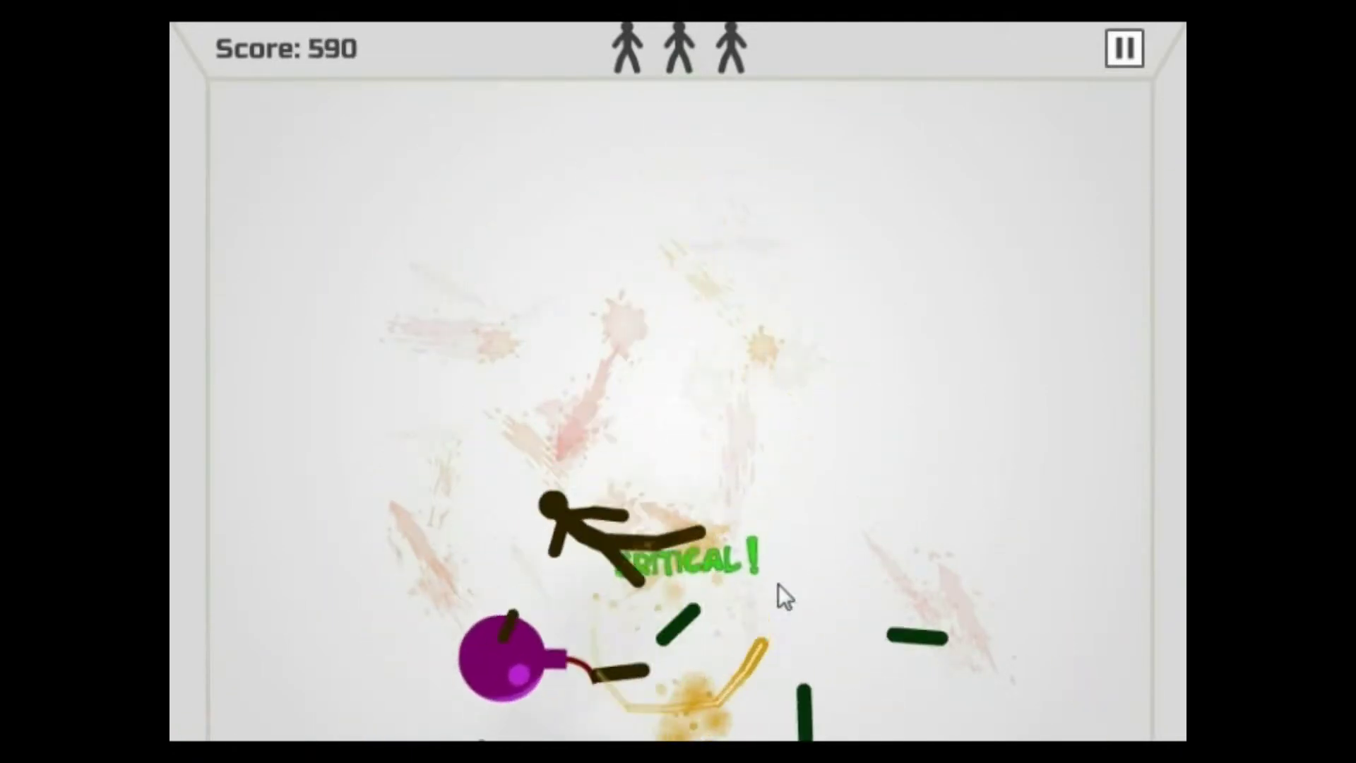
pyautogui.click(711, 414)
pyautogui.click(711, 294)
pyautogui.click(681, 504)
pyautogui.click(846, 392)
pyautogui.click(985, 281)
pyautogui.click(955, 490)
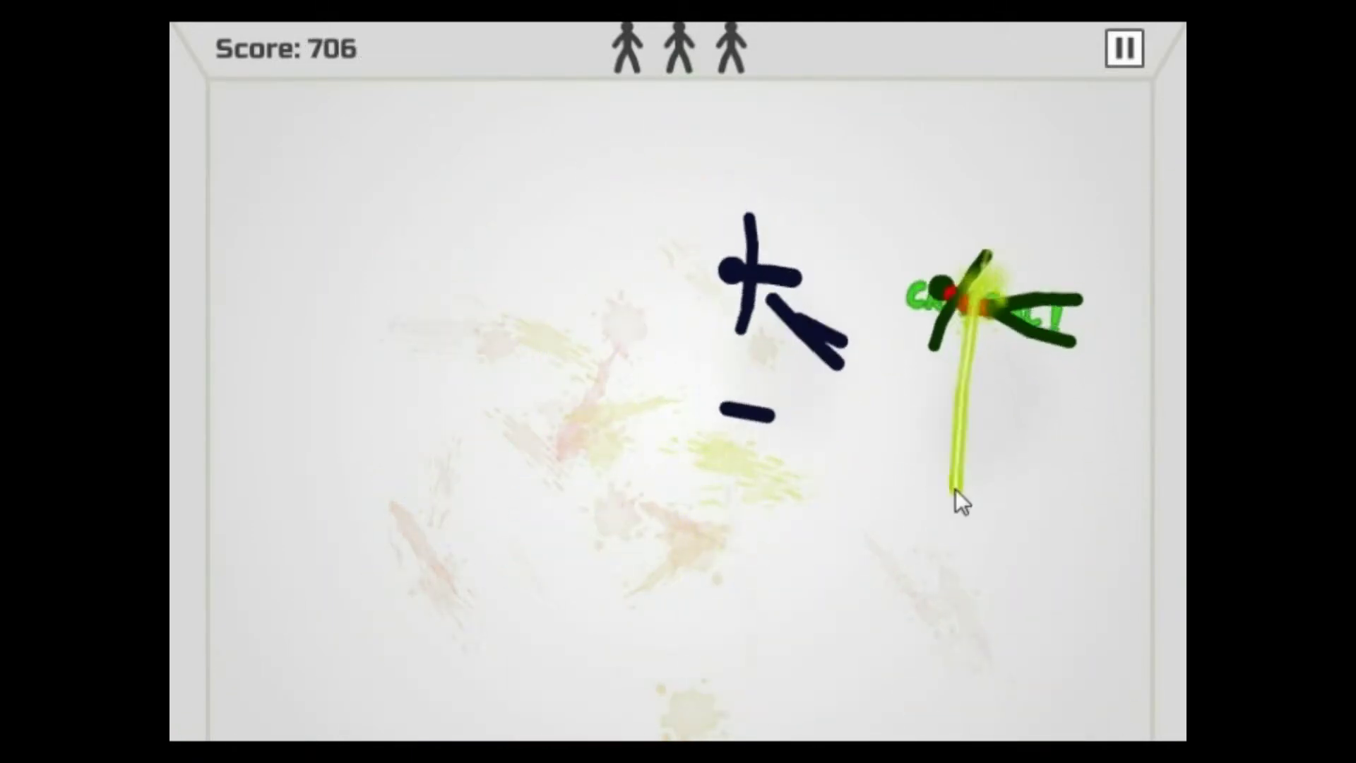
pyautogui.click(1046, 304)
pyautogui.click(645, 355)
pyautogui.click(405, 157)
pyautogui.click(176, 517)
pyautogui.click(1129, 418)
pyautogui.click(798, 518)
pyautogui.click(864, 535)
pyautogui.click(965, 430)
pyautogui.click(836, 606)
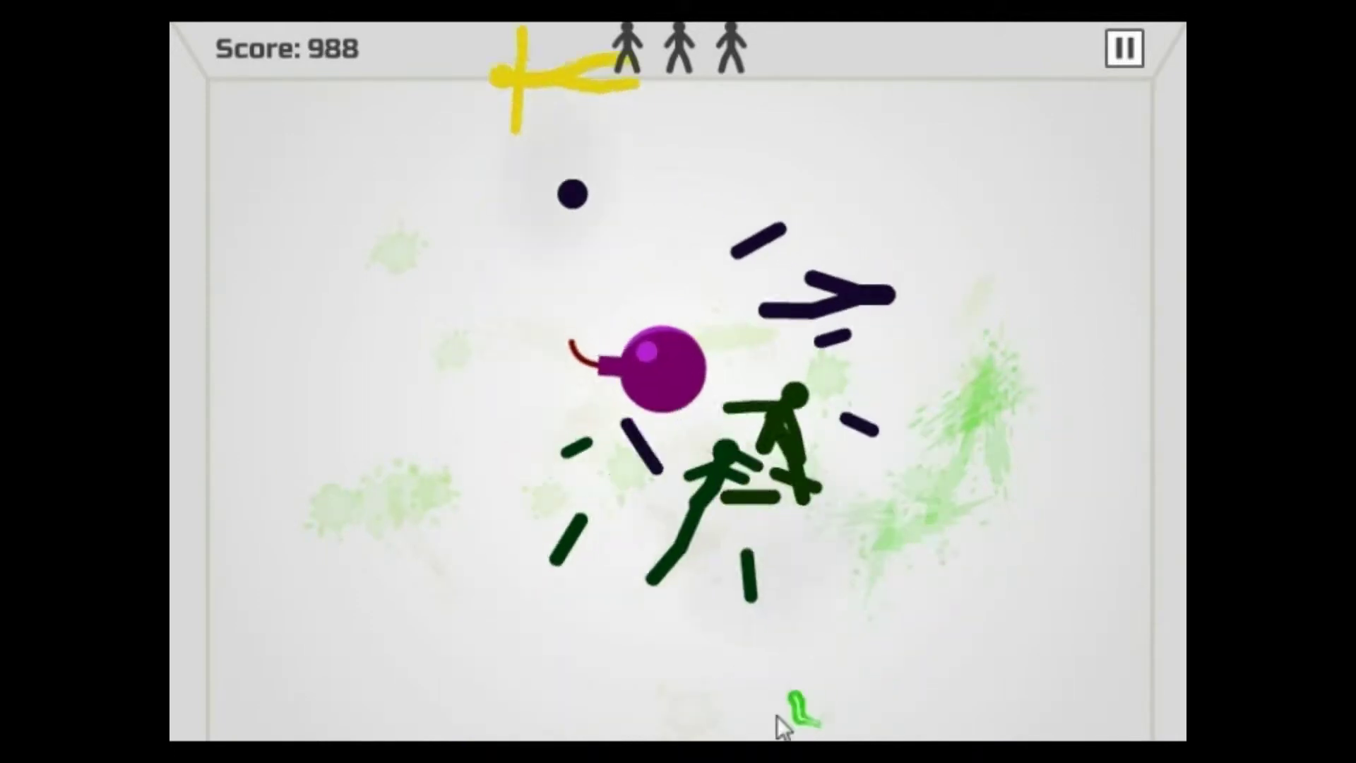
pyautogui.click(536, 387)
pyautogui.click(988, 302)
pyautogui.click(976, 657)
pyautogui.click(797, 578)
pyautogui.click(690, 671)
pyautogui.click(668, 272)
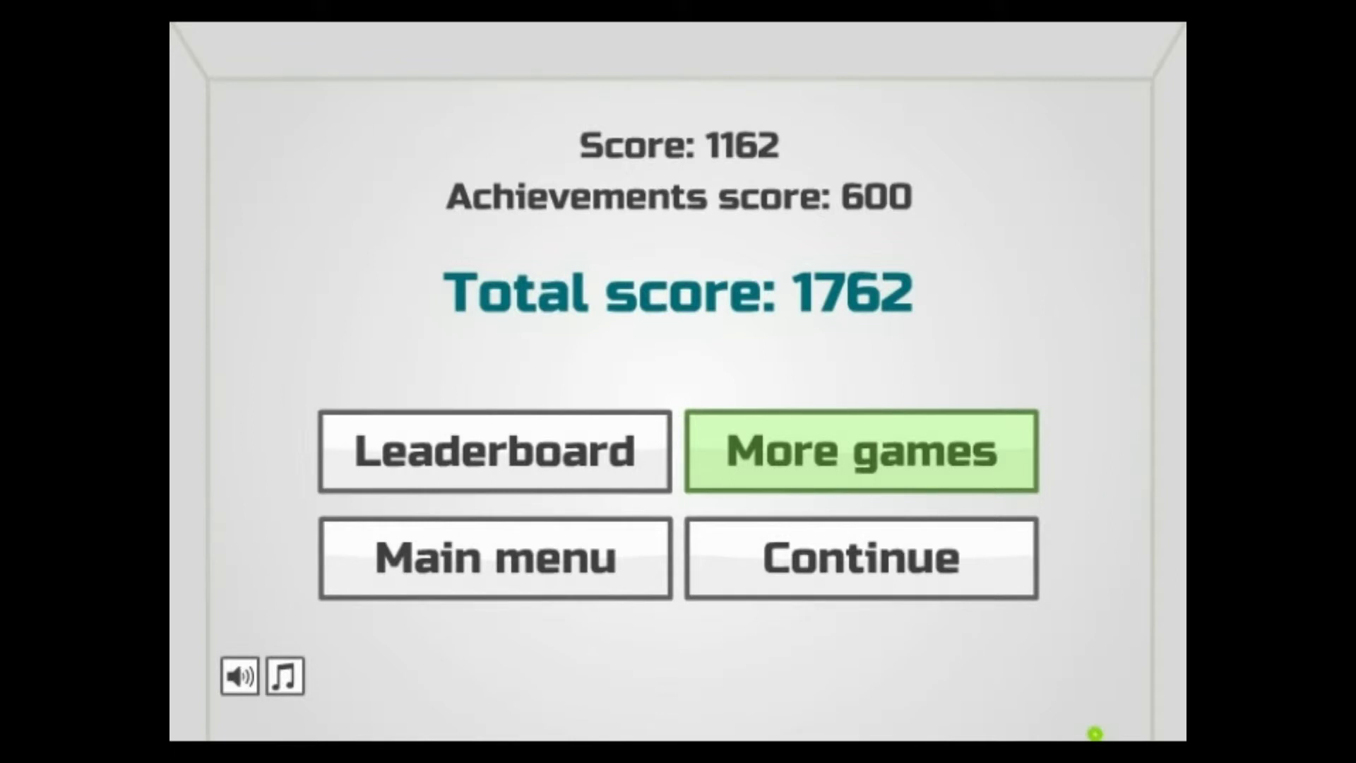
# Start the next round and slice the first stickmen, including the yellow bonus one.
pyautogui.click(993, 543)
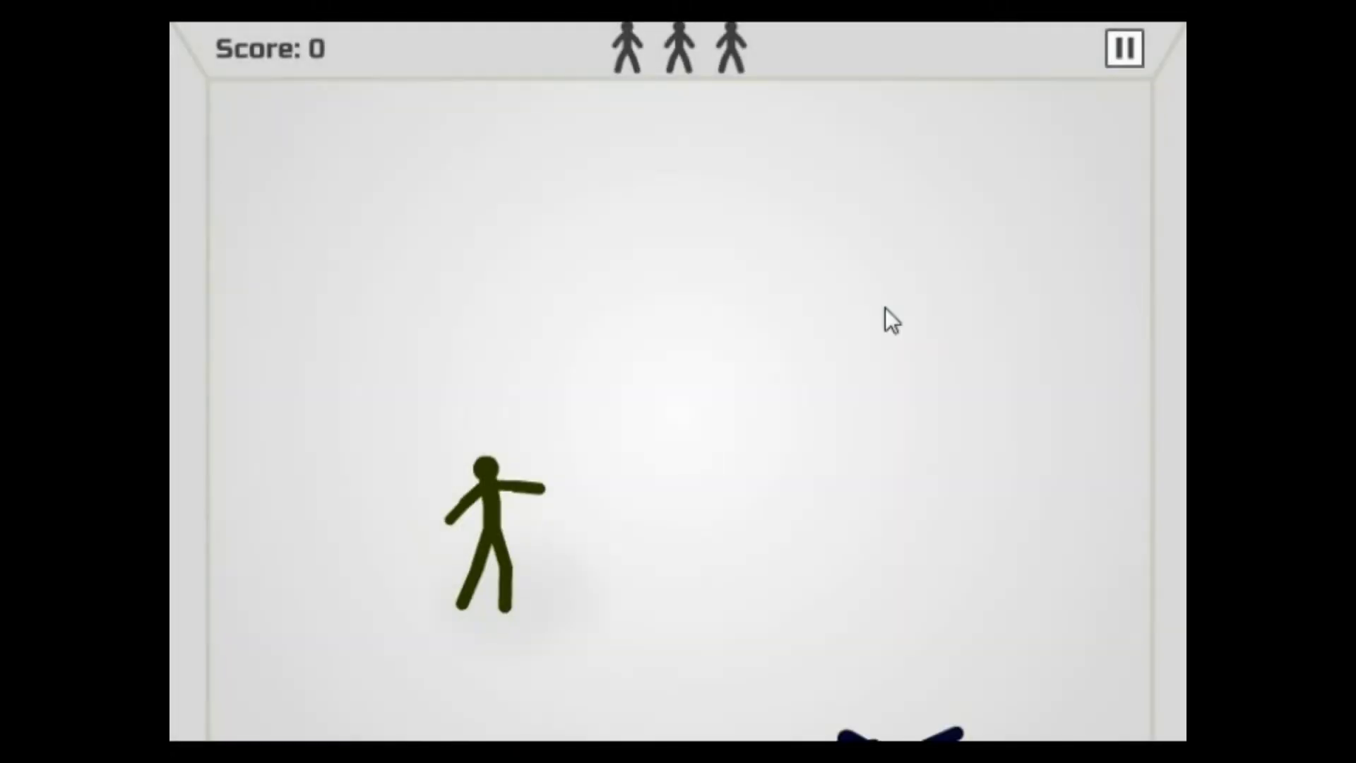
pyautogui.moveTo(859, 258)
pyautogui.mouseDown()
pyautogui.moveTo(633, 417)
pyautogui.moveTo(868, 272)
pyautogui.moveTo(773, 642)
pyautogui.moveTo(795, 522)
pyautogui.moveTo(736, 134)
pyautogui.mouseUp()
pyautogui.moveTo(765, 202)
pyautogui.mouseDown()
pyautogui.moveTo(699, 517)
pyautogui.moveTo(667, 64)
pyautogui.moveTo(675, 378)
pyautogui.mouseUp()
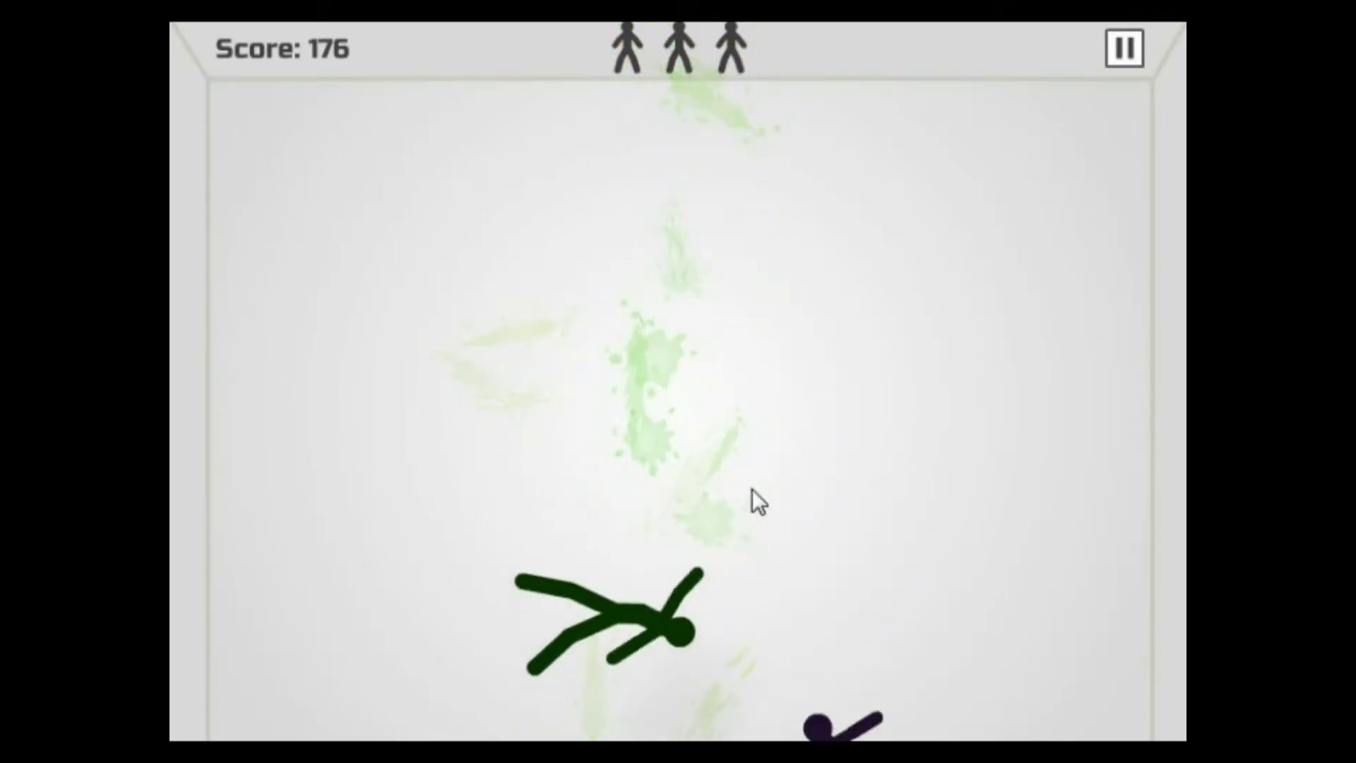
pyautogui.moveTo(742, 477)
pyautogui.mouseDown()
pyautogui.moveTo(642, 473)
pyautogui.moveTo(810, 429)
pyautogui.moveTo(807, 610)
pyautogui.moveTo(906, 393)
pyautogui.mouseUp()
pyautogui.moveTo(905, 236)
pyautogui.mouseDown()
pyautogui.moveTo(512, 266)
pyautogui.moveTo(1148, 101)
pyautogui.mouseUp()
pyautogui.moveTo(953, 317); pyautogui.dragTo(632, 372)
pyautogui.moveTo(389, 569); pyautogui.dragTo(1148, 264)
pyautogui.moveTo(923, 303)
pyautogui.mouseDown()
pyautogui.moveTo(891, 172)
pyautogui.moveTo(780, 359)
pyautogui.mouseUp()
pyautogui.moveTo(795, 281); pyautogui.dragTo(625, 742)
pyautogui.moveTo(832, 456); pyautogui.dragTo(833, 304)
# Keep slashing for a headshot, an extra life and COMBO 3, scoring 1180.
pyautogui.moveTo(666, 742); pyautogui.dragTo(664, 490)
pyautogui.moveTo(439, 681); pyautogui.dragTo(726, 710)
pyautogui.moveTo(1120, 587)
pyautogui.mouseDown()
pyautogui.moveTo(933, 648)
pyautogui.moveTo(835, 657)
pyautogui.moveTo(616, 319)
pyautogui.moveTo(945, 643)
pyautogui.moveTo(621, 738)
pyautogui.moveTo(689, 648)
pyautogui.moveTo(546, 279)
pyautogui.moveTo(880, 684)
pyautogui.mouseUp()
pyautogui.moveTo(938, 500); pyautogui.dragTo(836, 370)
pyautogui.moveTo(681, 618); pyautogui.dragTo(780, 648)
pyautogui.moveTo(735, 741)
pyautogui.mouseDown()
pyautogui.moveTo(756, 478)
pyautogui.moveTo(603, 334)
pyautogui.moveTo(775, 167)
pyautogui.moveTo(272, 519)
pyautogui.moveTo(370, 641)
pyautogui.moveTo(603, 296)
pyautogui.mouseUp()
pyautogui.moveTo(666, 427)
pyautogui.mouseDown()
pyautogui.moveTo(875, 318)
pyautogui.moveTo(849, 565)
pyautogui.moveTo(888, 498)
pyautogui.mouseUp()
pyautogui.moveTo(945, 370)
pyautogui.mouseDown()
pyautogui.moveTo(1048, 149)
pyautogui.moveTo(652, 427)
pyautogui.moveTo(393, 545)
pyautogui.moveTo(787, 282)
pyautogui.moveTo(840, 480)
pyautogui.moveTo(721, 350)
pyautogui.moveTo(953, 544)
pyautogui.moveTo(606, 257)
pyautogui.moveTo(616, 739)
pyautogui.moveTo(572, 378)
pyautogui.mouseUp()
pyautogui.moveTo(781, 327); pyautogui.dragTo(504, 410)
pyautogui.moveTo(863, 484); pyautogui.dragTo(1181, 470)
pyautogui.moveTo(845, 304); pyautogui.dragTo(599, 387)
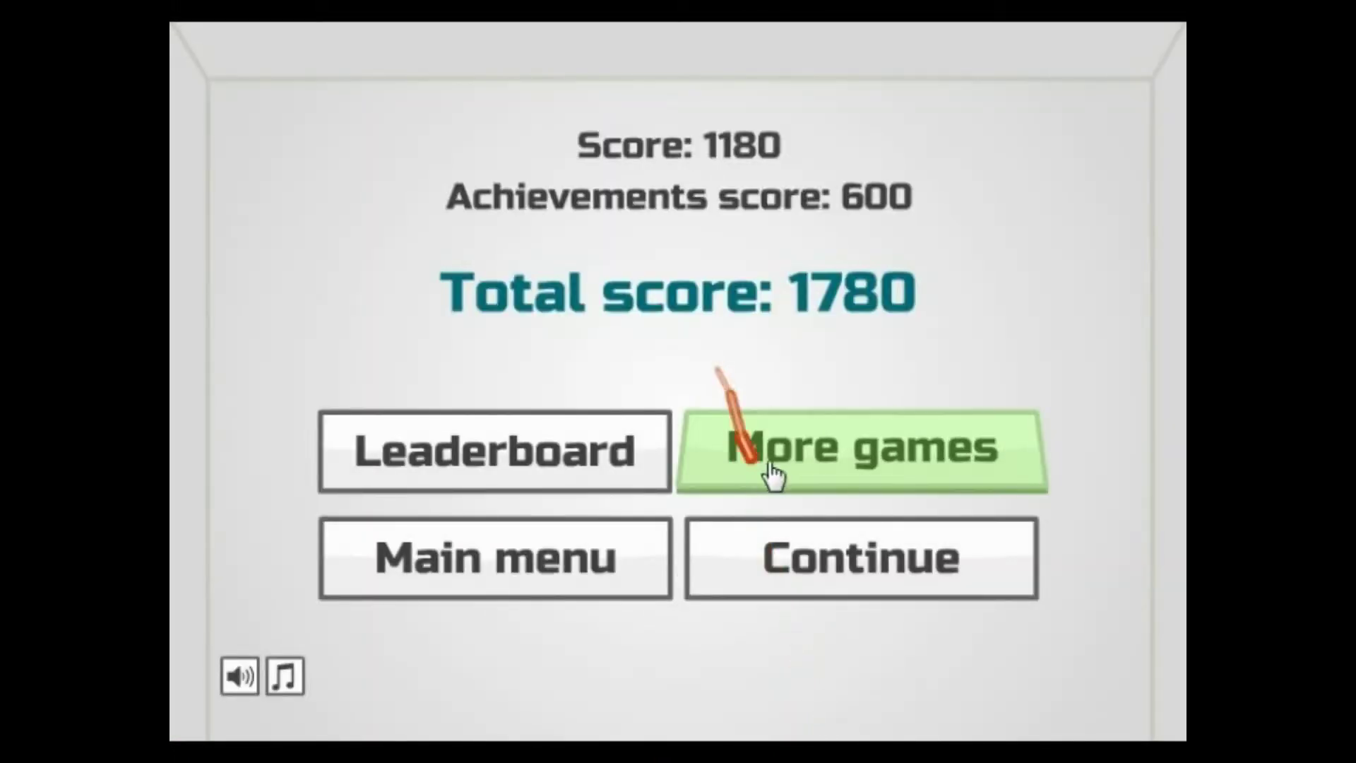
# Start a new round and slash the red stickman and others for two headshots.
pyautogui.click(832, 554)
pyautogui.moveTo(779, 294)
pyautogui.mouseDown()
pyautogui.moveTo(731, 450)
pyautogui.moveTo(440, 529)
pyautogui.moveTo(798, 137)
pyautogui.moveTo(880, 231)
pyautogui.moveTo(484, 634)
pyautogui.moveTo(745, 643)
pyautogui.moveTo(627, 670)
pyautogui.moveTo(585, 554)
pyautogui.moveTo(388, 472)
pyautogui.moveTo(566, 409)
pyautogui.mouseUp()
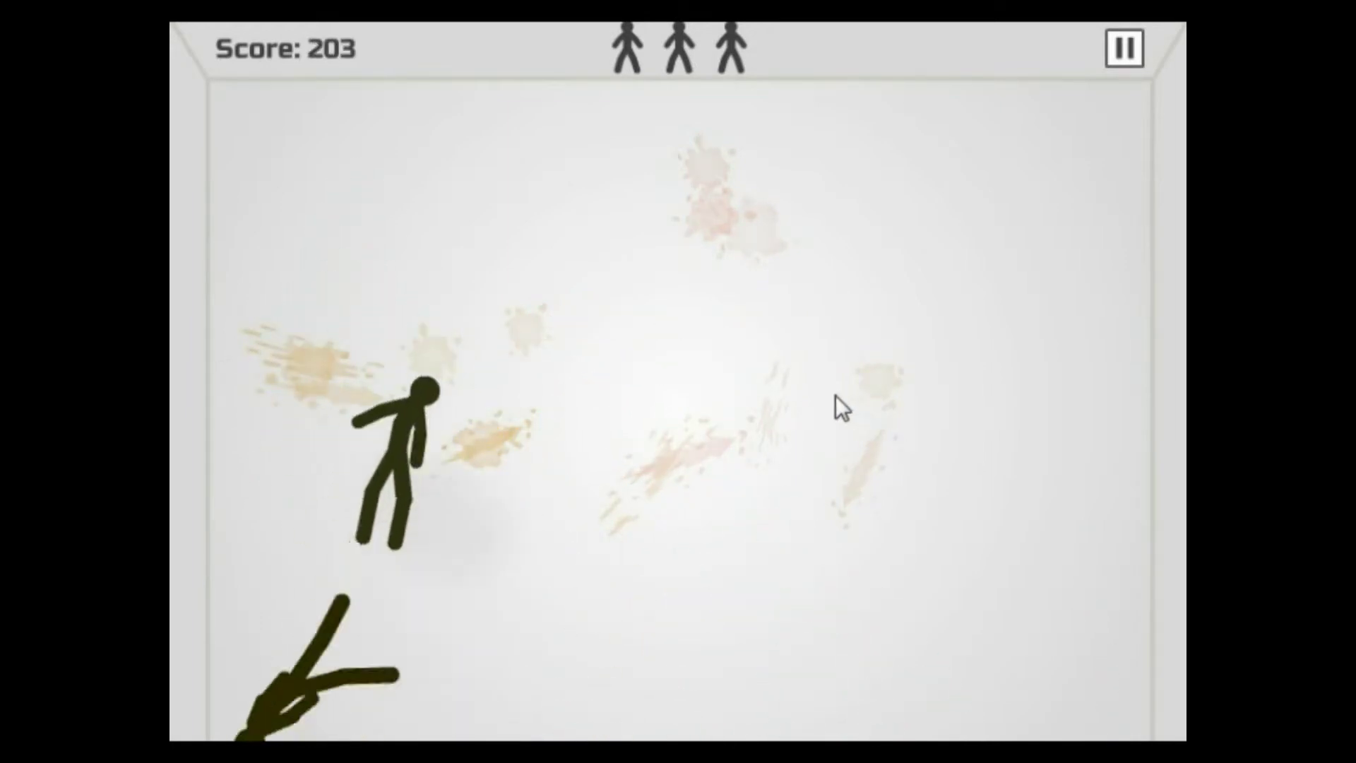
pyautogui.moveTo(819, 403)
pyautogui.mouseDown()
pyautogui.moveTo(498, 385)
pyautogui.moveTo(372, 287)
pyautogui.moveTo(892, 575)
pyautogui.moveTo(880, 634)
pyautogui.moveTo(762, 529)
pyautogui.moveTo(547, 152)
pyautogui.moveTo(546, 448)
pyautogui.moveTo(385, 626)
pyautogui.moveTo(872, 545)
pyautogui.moveTo(1165, 265)
pyautogui.moveTo(1041, 224)
pyautogui.moveTo(1109, 405)
pyautogui.moveTo(1072, 129)
pyautogui.moveTo(784, 451)
pyautogui.moveTo(785, 254)
pyautogui.moveTo(888, 407)
pyautogui.moveTo(880, 393)
pyautogui.moveTo(1038, 499)
pyautogui.moveTo(796, 429)
pyautogui.moveTo(716, 633)
pyautogui.moveTo(507, 396)
pyautogui.moveTo(735, 252)
pyautogui.moveTo(913, 651)
pyautogui.moveTo(747, 194)
pyautogui.moveTo(625, 244)
pyautogui.moveTo(423, 649)
pyautogui.mouseUp()
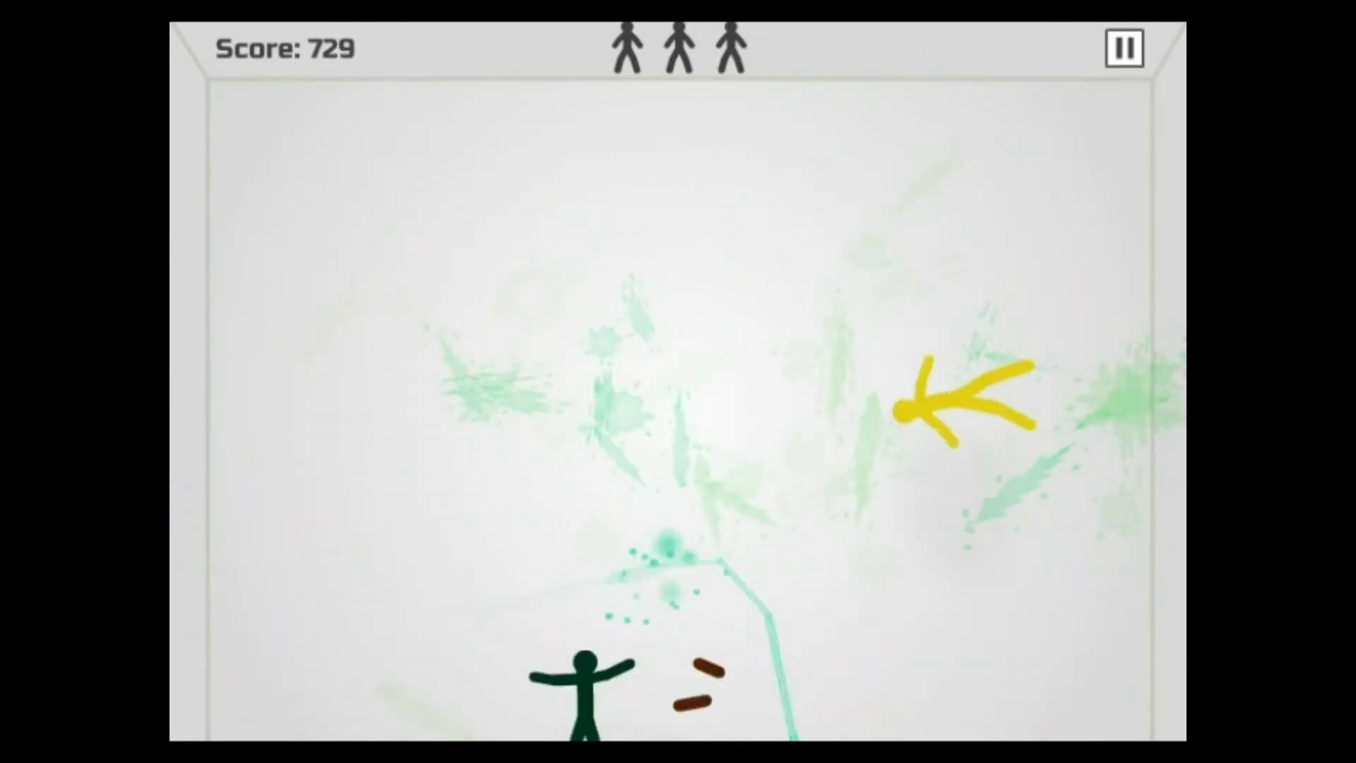
pyautogui.moveTo(1083, 53)
pyautogui.mouseDown()
pyautogui.moveTo(823, 424)
pyautogui.moveTo(446, 743)
pyautogui.moveTo(772, 561)
pyautogui.moveTo(621, 152)
pyautogui.mouseUp()
pyautogui.moveTo(621, 152)
pyautogui.mouseDown()
pyautogui.moveTo(455, 576)
pyautogui.moveTo(639, 609)
pyautogui.moveTo(986, 365)
pyautogui.moveTo(694, 546)
pyautogui.moveTo(576, 553)
pyautogui.moveTo(622, 382)
pyautogui.moveTo(337, 496)
pyautogui.moveTo(721, 250)
pyautogui.moveTo(269, 366)
pyautogui.moveTo(476, 507)
pyautogui.moveTo(806, 414)
pyautogui.moveTo(878, 286)
pyautogui.moveTo(757, 483)
pyautogui.moveTo(785, 741)
pyautogui.moveTo(743, 494)
pyautogui.moveTo(651, 372)
pyautogui.moveTo(727, 342)
pyautogui.moveTo(434, 327)
pyautogui.moveTo(576, 636)
pyautogui.moveTo(698, 357)
pyautogui.moveTo(509, 484)
pyautogui.moveTo(635, 345)
pyautogui.moveTo(973, 554)
pyautogui.moveTo(857, 127)
pyautogui.moveTo(1180, 364)
pyautogui.moveTo(538, 661)
pyautogui.moveTo(718, 269)
pyautogui.moveTo(668, 560)
pyautogui.moveTo(998, 271)
pyautogui.moveTo(1091, 32)
pyautogui.mouseUp()
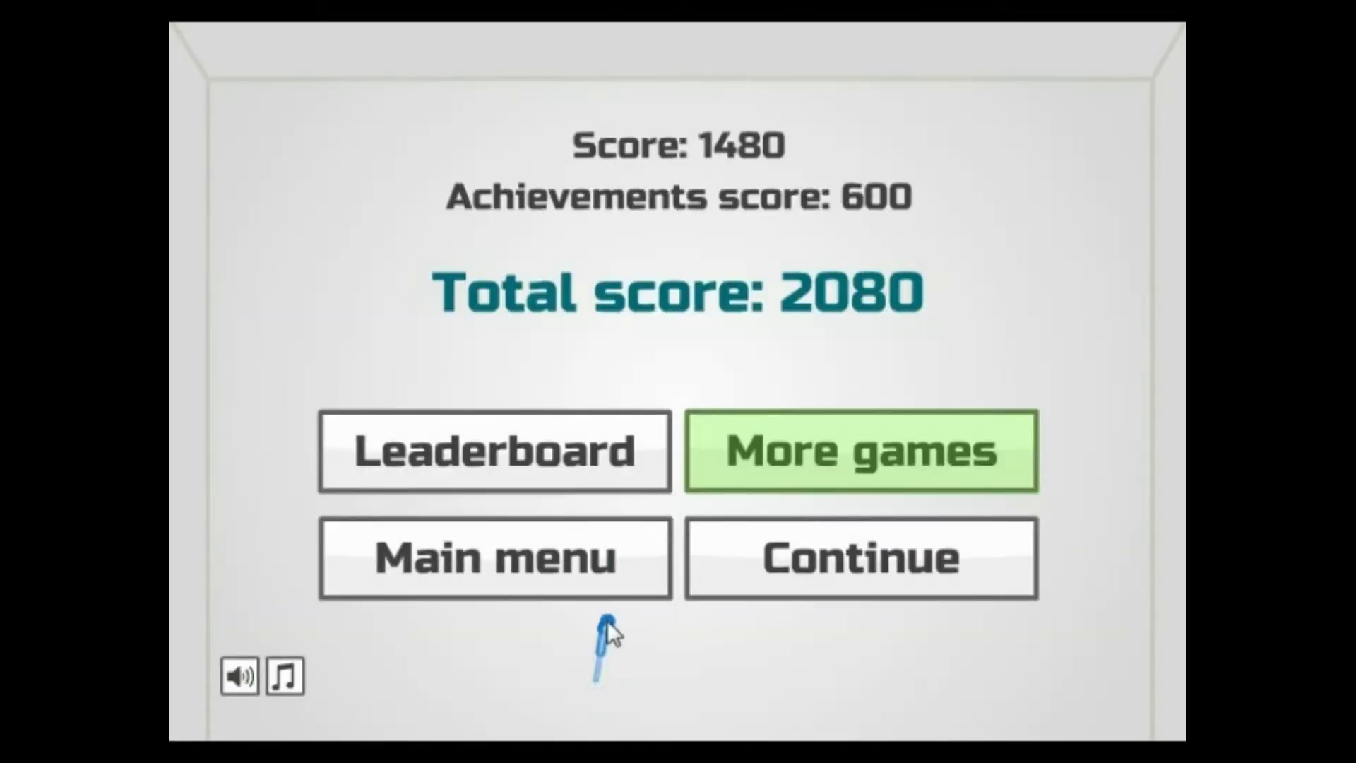
# Play a round slashing stickmen for a combo, then start another round from the results.
pyautogui.click(888, 576)
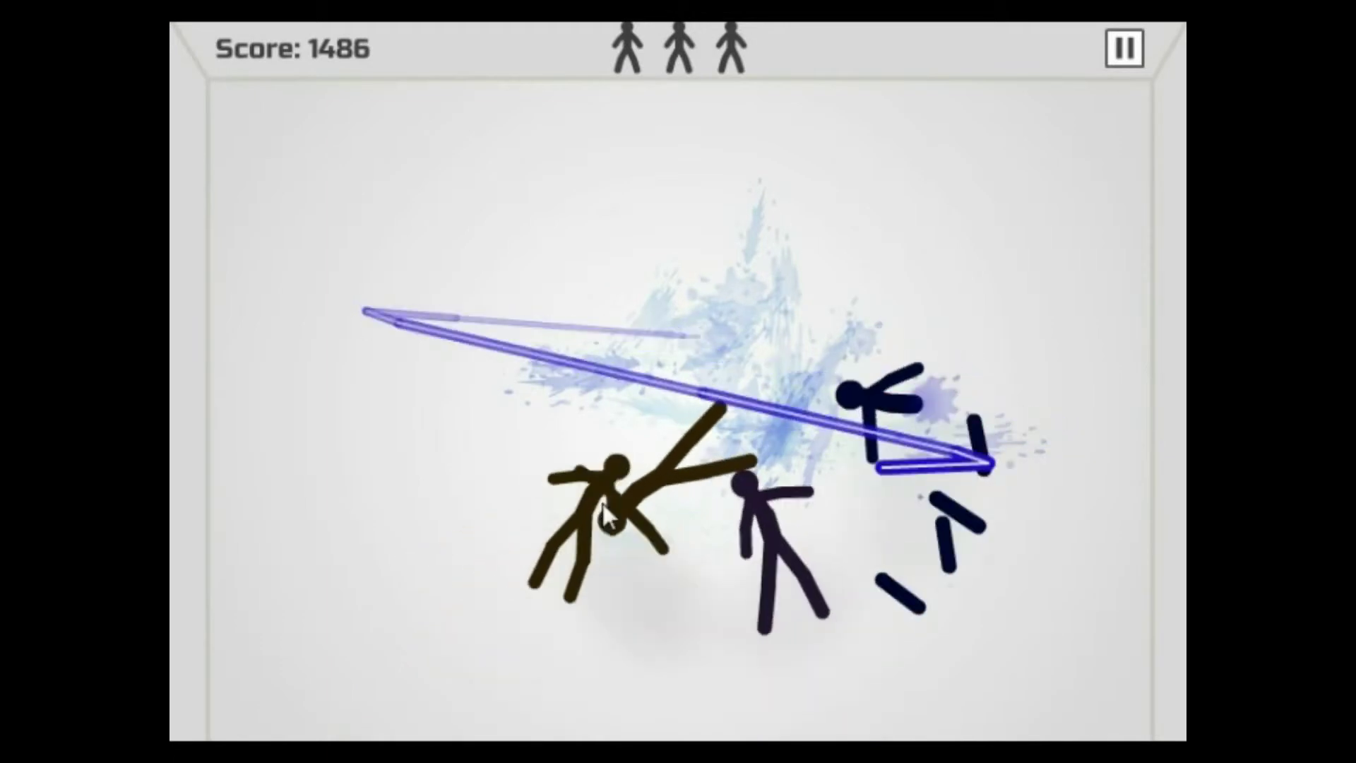
pyautogui.moveTo(607, 516)
pyautogui.mouseDown()
pyautogui.moveTo(908, 569)
pyautogui.moveTo(485, 399)
pyautogui.mouseUp()
pyautogui.moveTo(524, 459)
pyautogui.mouseDown()
pyautogui.moveTo(856, 397)
pyautogui.moveTo(888, 426)
pyautogui.moveTo(461, 592)
pyautogui.moveTo(223, 492)
pyautogui.moveTo(559, 377)
pyautogui.moveTo(823, 580)
pyautogui.moveTo(661, 391)
pyautogui.moveTo(519, 463)
pyautogui.moveTo(691, 558)
pyautogui.moveTo(717, 412)
pyautogui.mouseUp()
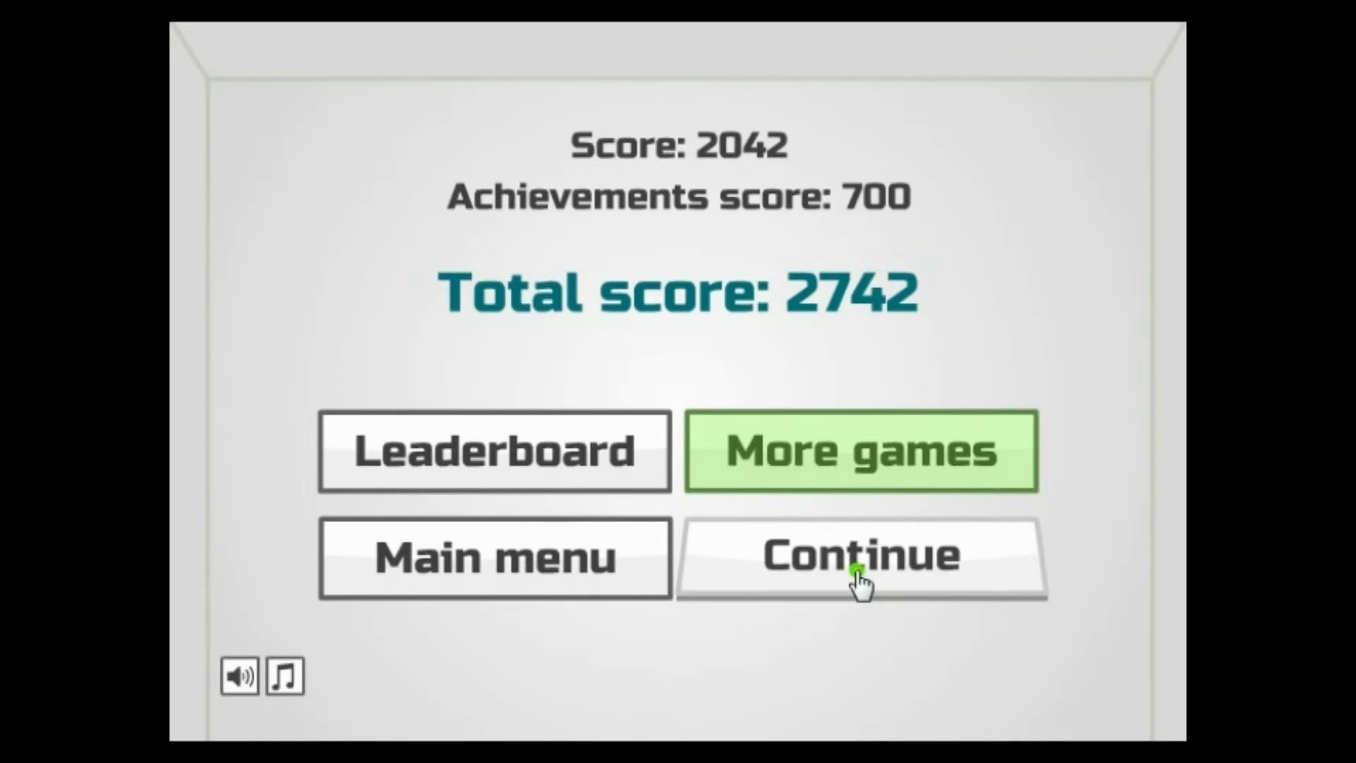
pyautogui.click(858, 572)
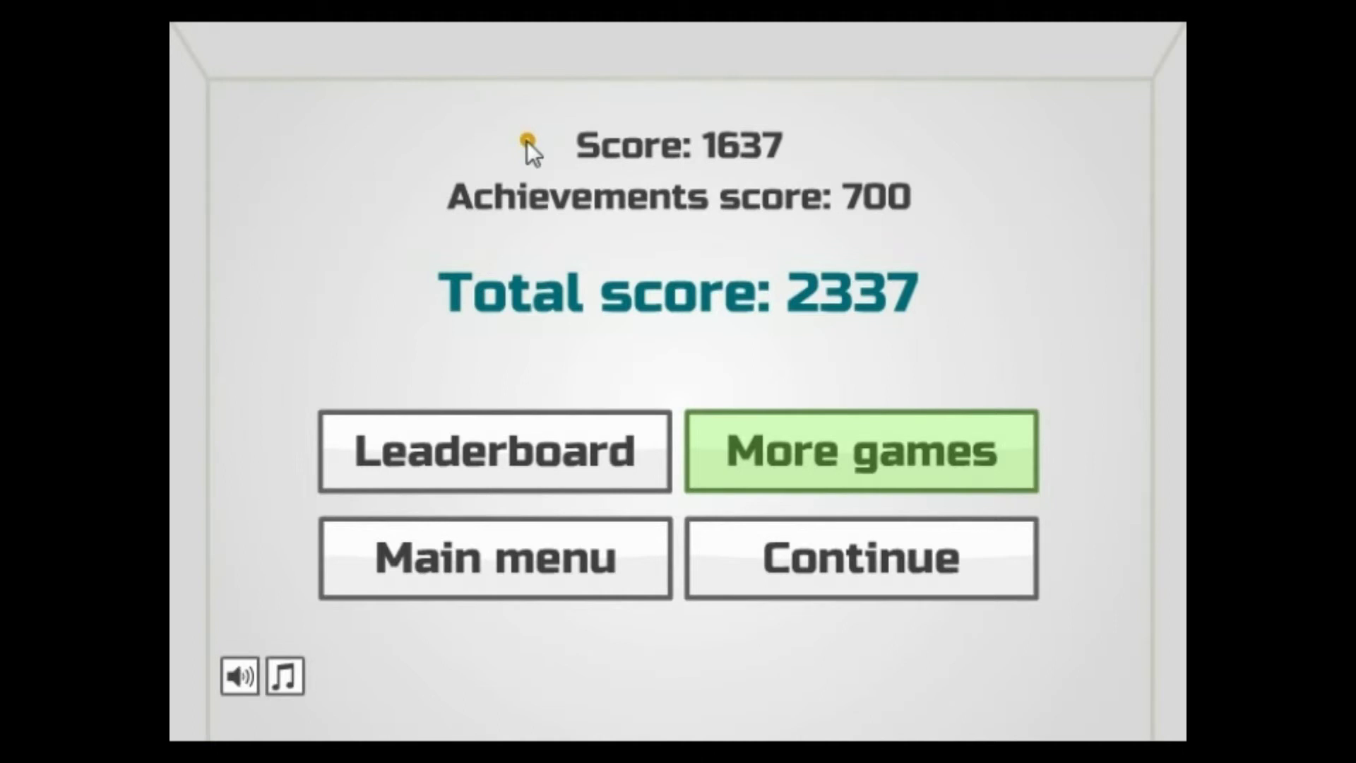
# Start the next round and slash stickmen until it ends at 682 points, 1382 total.
pyautogui.click(954, 555)
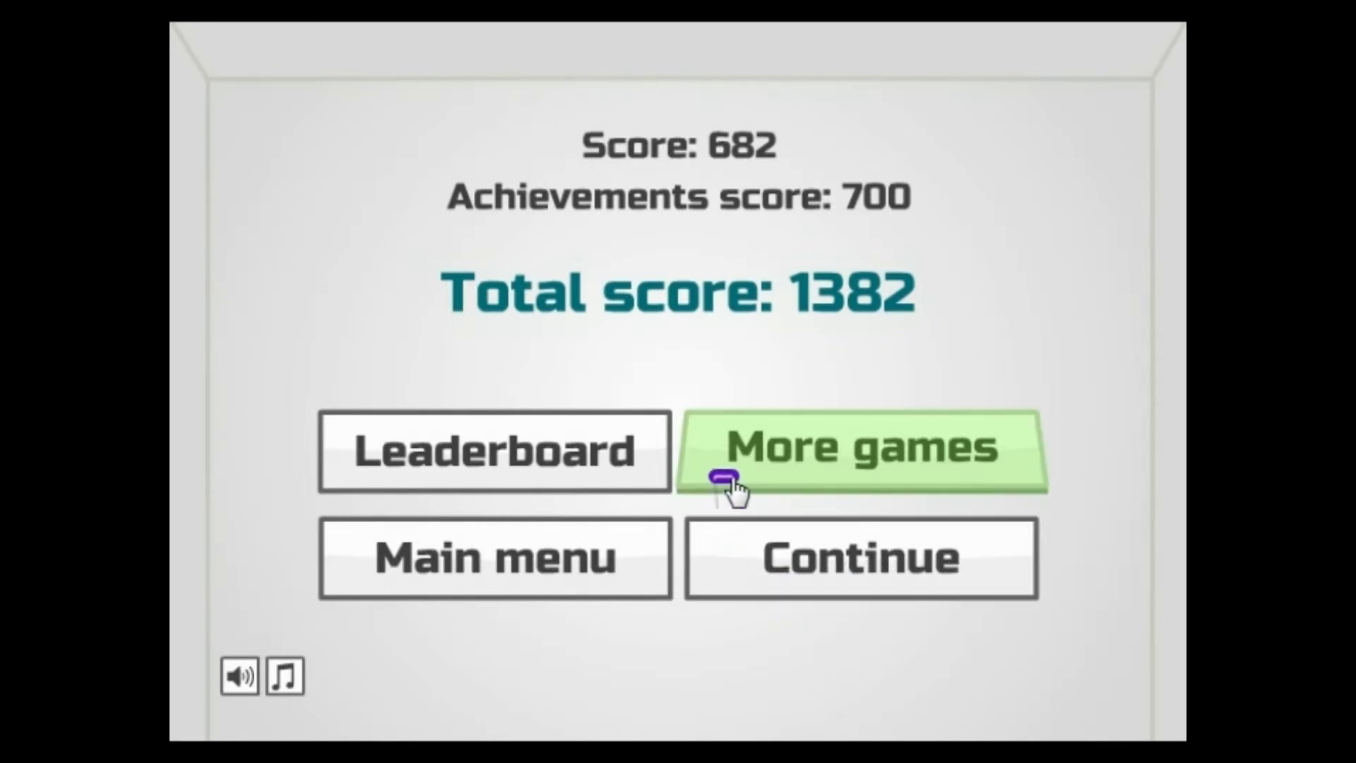
# Start a new round and slash stickmen until game over at 476 points, 1176 total.
pyautogui.click(767, 558)
pyautogui.moveTo(582, 393)
pyautogui.mouseDown()
pyautogui.moveTo(625, 466)
pyautogui.moveTo(653, 447)
pyautogui.moveTo(504, 559)
pyautogui.mouseUp()
pyautogui.moveTo(856, 21); pyautogui.dragTo(696, 742)
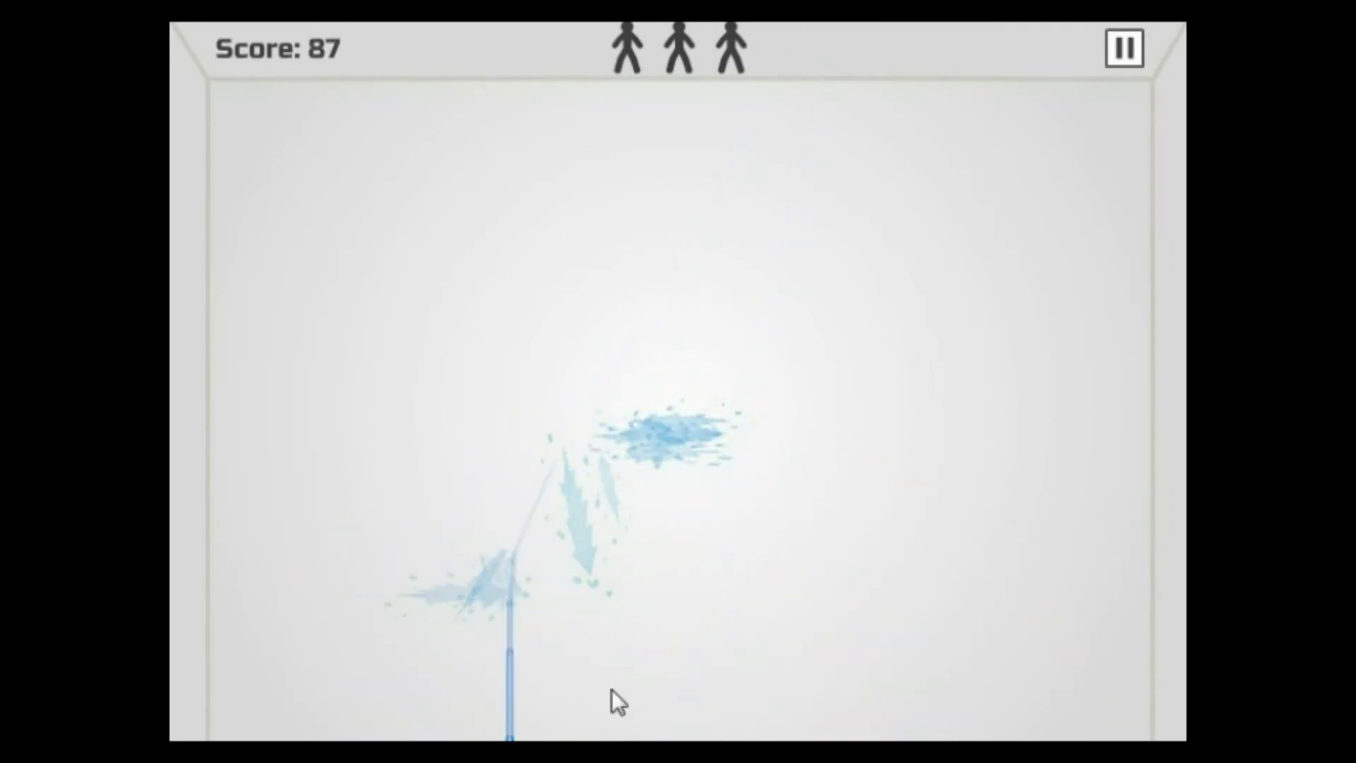
pyautogui.moveTo(611, 690)
pyautogui.mouseDown()
pyautogui.moveTo(637, 275)
pyautogui.moveTo(657, 402)
pyautogui.moveTo(524, 483)
pyautogui.moveTo(646, 355)
pyautogui.moveTo(518, 624)
pyautogui.moveTo(675, 575)
pyautogui.moveTo(349, 103)
pyautogui.moveTo(441, 212)
pyautogui.moveTo(657, 265)
pyautogui.moveTo(842, 472)
pyautogui.moveTo(672, 575)
pyautogui.mouseUp()
pyautogui.moveTo(672, 575); pyautogui.dragTo(975, 672)
pyautogui.moveTo(603, 404)
pyautogui.mouseDown()
pyautogui.moveTo(527, 424)
pyautogui.moveTo(716, 261)
pyautogui.moveTo(735, 523)
pyautogui.moveTo(833, 378)
pyautogui.moveTo(587, 399)
pyautogui.moveTo(668, 213)
pyautogui.moveTo(557, 410)
pyautogui.moveTo(530, 526)
pyautogui.moveTo(757, 464)
pyautogui.mouseUp()
pyautogui.moveTo(710, 423)
pyautogui.mouseDown()
pyautogui.moveTo(654, 485)
pyautogui.moveTo(593, 456)
pyautogui.moveTo(621, 303)
pyautogui.moveTo(455, 374)
pyautogui.moveTo(575, 555)
pyautogui.mouseUp()
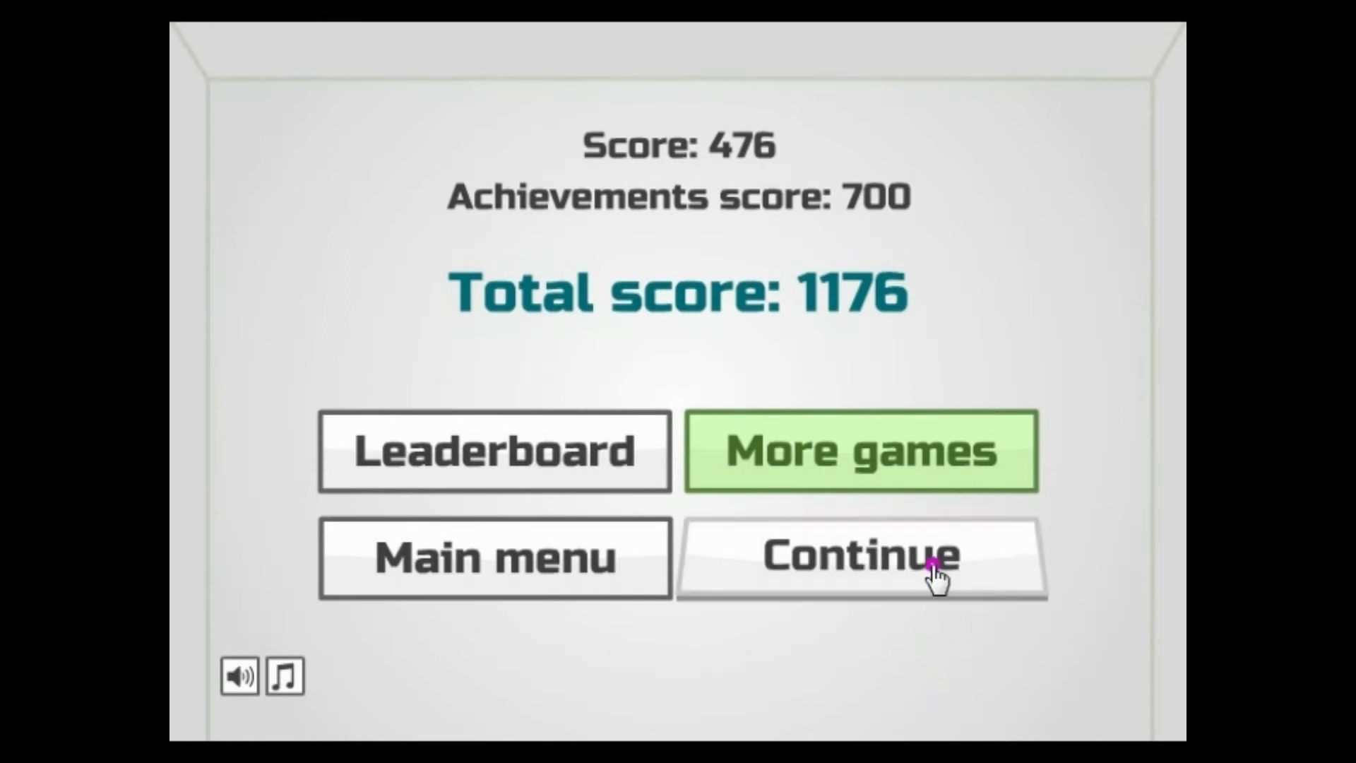
# Start a round and slash stickmen for combos to raise the score.
pyautogui.click(935, 570)
pyautogui.moveTo(932, 564)
pyautogui.mouseDown()
pyautogui.moveTo(678, 351)
pyautogui.moveTo(472, 495)
pyautogui.moveTo(763, 498)
pyautogui.moveTo(610, 319)
pyautogui.moveTo(769, 488)
pyautogui.moveTo(469, 526)
pyautogui.moveTo(581, 472)
pyautogui.moveTo(651, 319)
pyautogui.moveTo(738, 455)
pyautogui.moveTo(788, 621)
pyautogui.moveTo(910, 205)
pyautogui.moveTo(837, 448)
pyautogui.moveTo(852, 642)
pyautogui.moveTo(615, 731)
pyautogui.moveTo(818, 196)
pyautogui.moveTo(360, 537)
pyautogui.moveTo(581, 597)
pyautogui.mouseUp()
pyautogui.moveTo(666, 544)
pyautogui.mouseDown()
pyautogui.moveTo(1122, 273)
pyautogui.moveTo(830, 309)
pyautogui.moveTo(757, 187)
pyautogui.moveTo(667, 510)
pyautogui.moveTo(708, 579)
pyautogui.moveTo(762, 560)
pyautogui.moveTo(642, 508)
pyautogui.moveTo(888, 303)
pyautogui.moveTo(586, 448)
pyautogui.moveTo(984, 218)
pyautogui.moveTo(538, 442)
pyautogui.moveTo(708, 393)
pyautogui.moveTo(647, 614)
pyautogui.moveTo(863, 476)
pyautogui.moveTo(985, 333)
pyautogui.moveTo(387, 449)
pyautogui.moveTo(688, 339)
pyautogui.moveTo(859, 555)
pyautogui.moveTo(774, 457)
pyautogui.moveTo(671, 495)
pyautogui.moveTo(620, 600)
pyautogui.moveTo(530, 658)
pyautogui.moveTo(782, 414)
pyautogui.moveTo(875, 230)
pyautogui.moveTo(629, 378)
pyautogui.moveTo(646, 646)
pyautogui.moveTo(784, 335)
pyautogui.moveTo(697, 425)
pyautogui.moveTo(864, 223)
pyautogui.moveTo(827, 560)
pyautogui.mouseUp()
# Play one more combo round, then begin a fresh round after the results screen.
pyautogui.click(834, 543)
pyautogui.moveTo(609, 242)
pyautogui.mouseDown()
pyautogui.moveTo(620, 393)
pyautogui.moveTo(736, 349)
pyautogui.moveTo(410, 424)
pyautogui.moveTo(664, 388)
pyautogui.moveTo(585, 444)
pyautogui.moveTo(433, 669)
pyautogui.moveTo(660, 518)
pyautogui.moveTo(798, 321)
pyautogui.moveTo(466, 442)
pyautogui.moveTo(635, 478)
pyautogui.moveTo(461, 643)
pyautogui.moveTo(749, 449)
pyautogui.moveTo(666, 212)
pyautogui.moveTo(642, 218)
pyautogui.moveTo(612, 392)
pyautogui.moveTo(766, 551)
pyautogui.moveTo(487, 324)
pyautogui.moveTo(694, 302)
pyautogui.moveTo(913, 454)
pyautogui.moveTo(510, 555)
pyautogui.moveTo(441, 300)
pyautogui.moveTo(516, 157)
pyautogui.moveTo(930, 542)
pyautogui.moveTo(854, 577)
pyautogui.moveTo(850, 629)
pyautogui.moveTo(807, 161)
pyautogui.moveTo(586, 260)
pyautogui.moveTo(500, 450)
pyautogui.moveTo(719, 86)
pyautogui.moveTo(895, 285)
pyautogui.moveTo(833, 458)
pyautogui.moveTo(919, 534)
pyautogui.moveTo(781, 204)
pyautogui.moveTo(921, 599)
pyautogui.moveTo(714, 625)
pyautogui.moveTo(788, 667)
pyautogui.moveTo(529, 390)
pyautogui.moveTo(302, 208)
pyautogui.moveTo(519, 384)
pyautogui.moveTo(504, 642)
pyautogui.moveTo(451, 361)
pyautogui.moveTo(469, 219)
pyautogui.moveTo(476, 294)
pyautogui.moveTo(673, 400)
pyautogui.moveTo(594, 731)
pyautogui.moveTo(751, 340)
pyautogui.moveTo(621, 476)
pyautogui.moveTo(838, 426)
pyautogui.moveTo(697, 274)
pyautogui.moveTo(449, 371)
pyautogui.moveTo(753, 484)
pyautogui.moveTo(647, 191)
pyautogui.moveTo(396, 445)
pyautogui.moveTo(667, 289)
pyautogui.moveTo(892, 403)
pyautogui.moveTo(805, 455)
pyautogui.moveTo(888, 665)
pyautogui.moveTo(1049, 209)
pyautogui.moveTo(901, 363)
pyautogui.moveTo(818, 266)
pyautogui.moveTo(699, 455)
pyautogui.mouseUp()
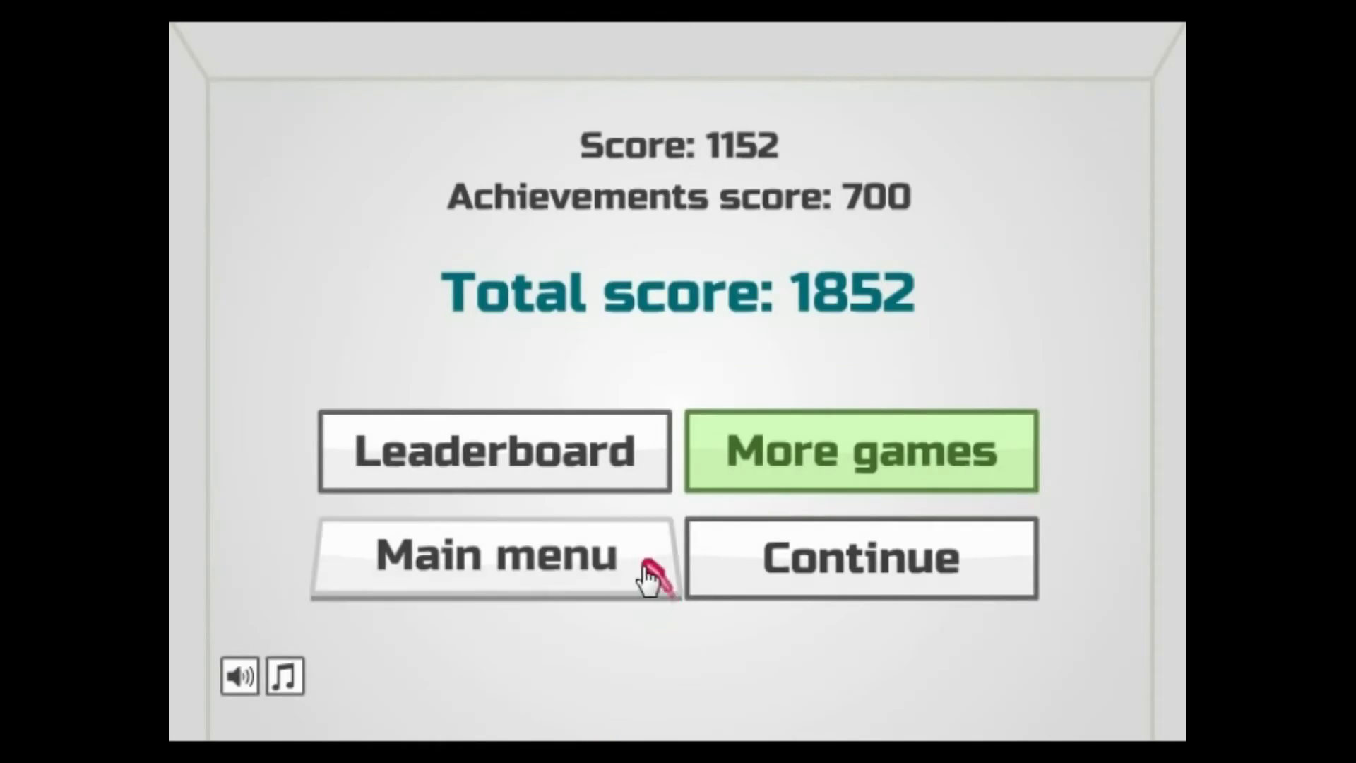
pyautogui.click(794, 585)
# Slash stickmen for combos, critical hits, headshots and a freeze, reaching 1350 points.
pyautogui.moveTo(1076, 408)
pyautogui.mouseDown()
pyautogui.moveTo(925, 222)
pyautogui.moveTo(660, 356)
pyautogui.moveTo(663, 152)
pyautogui.moveTo(872, 592)
pyautogui.moveTo(1166, 721)
pyautogui.moveTo(884, 423)
pyautogui.moveTo(459, 679)
pyautogui.moveTo(885, 250)
pyautogui.moveTo(727, 299)
pyautogui.moveTo(768, 421)
pyautogui.moveTo(705, 454)
pyautogui.moveTo(663, 358)
pyautogui.moveTo(774, 562)
pyautogui.moveTo(641, 689)
pyautogui.mouseUp()
pyautogui.moveTo(641, 688); pyautogui.dragTo(681, 465)
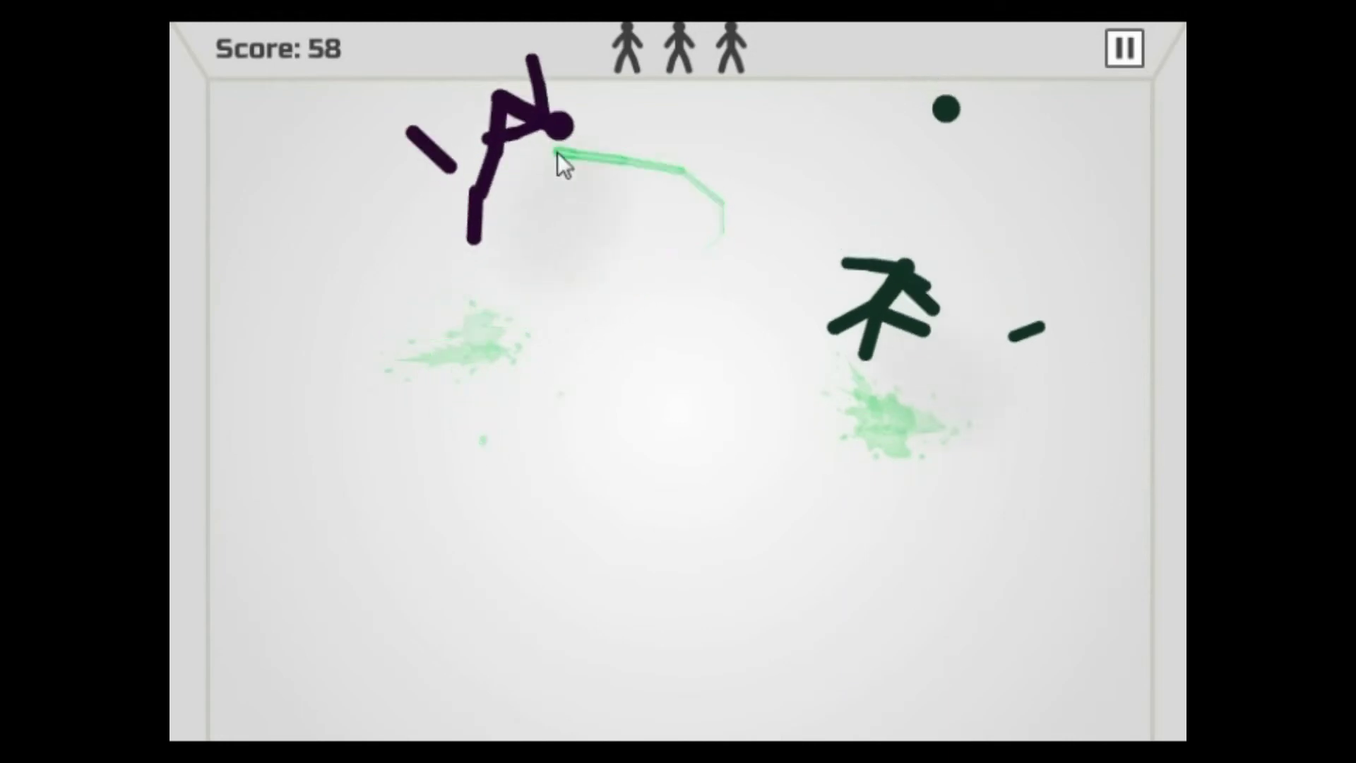
pyautogui.moveTo(555, 31); pyautogui.dragTo(540, 303)
pyautogui.moveTo(817, 287)
pyautogui.mouseDown()
pyautogui.moveTo(748, 563)
pyautogui.moveTo(713, 440)
pyautogui.moveTo(878, 410)
pyautogui.mouseUp()
pyautogui.moveTo(650, 455)
pyautogui.mouseDown()
pyautogui.moveTo(906, 421)
pyautogui.moveTo(688, 435)
pyautogui.mouseUp()
pyautogui.moveTo(642, 498)
pyautogui.mouseDown()
pyautogui.moveTo(657, 583)
pyautogui.moveTo(690, 388)
pyautogui.mouseUp()
pyautogui.moveTo(837, 450)
pyautogui.mouseDown()
pyautogui.moveTo(762, 583)
pyautogui.moveTo(539, 343)
pyautogui.moveTo(258, 682)
pyautogui.mouseUp()
pyautogui.moveTo(484, 378); pyautogui.dragTo(604, 417)
pyautogui.moveTo(789, 456)
pyautogui.mouseDown()
pyautogui.moveTo(637, 553)
pyautogui.moveTo(781, 552)
pyautogui.moveTo(537, 606)
pyautogui.moveTo(476, 370)
pyautogui.moveTo(541, 238)
pyautogui.moveTo(540, 327)
pyautogui.moveTo(384, 562)
pyautogui.moveTo(484, 628)
pyautogui.moveTo(824, 557)
pyautogui.moveTo(953, 213)
pyautogui.moveTo(672, 668)
pyautogui.mouseUp()
pyautogui.moveTo(673, 668)
pyautogui.mouseDown()
pyautogui.moveTo(874, 272)
pyautogui.moveTo(742, 312)
pyautogui.moveTo(645, 391)
pyautogui.moveTo(711, 636)
pyautogui.moveTo(874, 596)
pyautogui.moveTo(931, 483)
pyautogui.moveTo(481, 277)
pyautogui.moveTo(614, 321)
pyautogui.moveTo(837, 337)
pyautogui.moveTo(884, 562)
pyautogui.moveTo(968, 636)
pyautogui.moveTo(582, 406)
pyautogui.moveTo(458, 358)
pyautogui.moveTo(554, 340)
pyautogui.moveTo(604, 411)
pyautogui.moveTo(480, 550)
pyautogui.moveTo(440, 682)
pyautogui.moveTo(454, 357)
pyautogui.moveTo(757, 341)
pyautogui.moveTo(454, 692)
pyautogui.moveTo(607, 633)
pyautogui.moveTo(949, 436)
pyautogui.moveTo(785, 293)
pyautogui.moveTo(503, 124)
pyautogui.moveTo(649, 399)
pyautogui.moveTo(774, 536)
pyautogui.moveTo(569, 260)
pyautogui.moveTo(699, 338)
pyautogui.moveTo(483, 323)
pyautogui.moveTo(604, 483)
pyautogui.moveTo(805, 450)
pyautogui.mouseUp()
pyautogui.moveTo(198, 575)
pyautogui.mouseDown()
pyautogui.moveTo(500, 425)
pyautogui.moveTo(484, 544)
pyautogui.moveTo(520, 605)
pyautogui.moveTo(561, 594)
pyautogui.moveTo(436, 151)
pyautogui.moveTo(516, 357)
pyautogui.moveTo(561, 257)
pyautogui.moveTo(557, 539)
pyautogui.moveTo(775, 592)
pyautogui.moveTo(869, 387)
pyautogui.moveTo(846, 218)
pyautogui.moveTo(625, 52)
pyautogui.moveTo(699, 133)
pyautogui.moveTo(769, 294)
pyautogui.mouseUp()
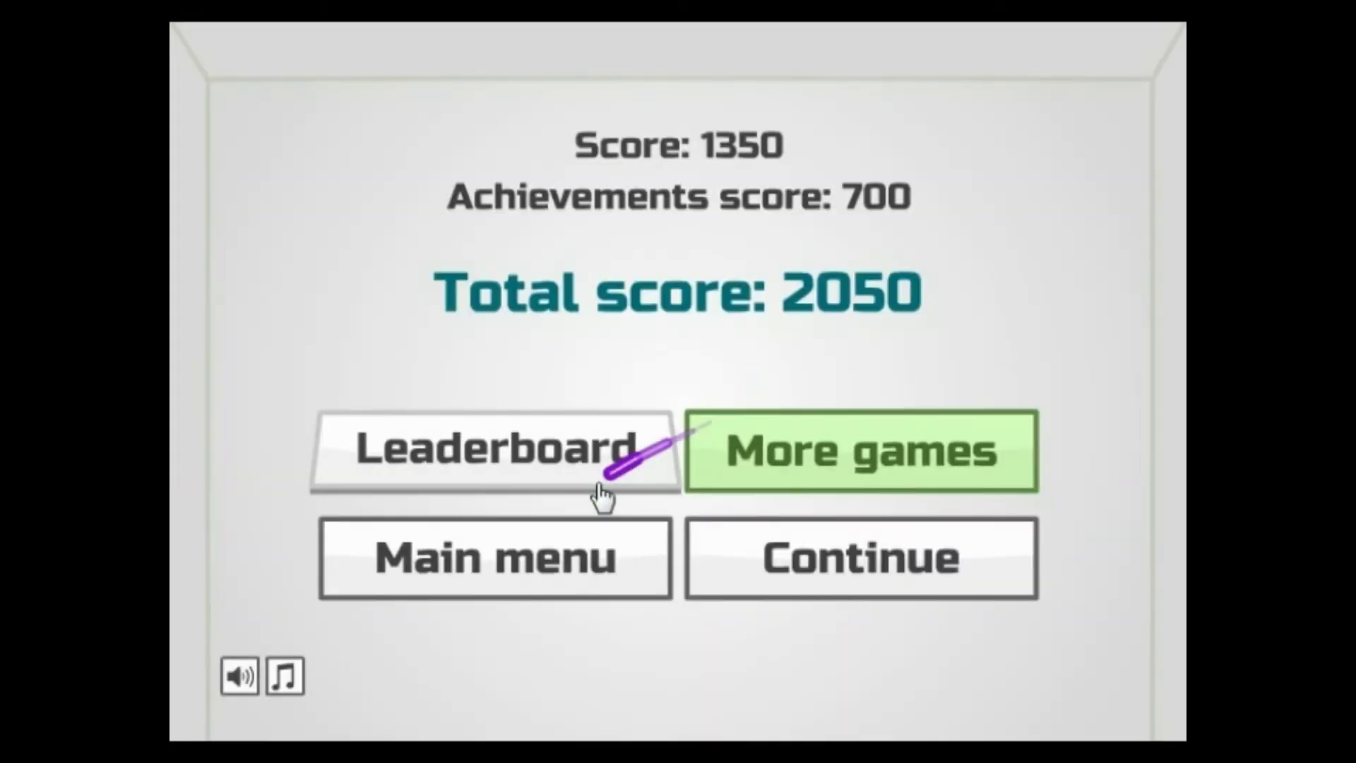
# Continue from the 2050 screen and play a round ending at 234 points, 934 total.
pyautogui.click(889, 574)
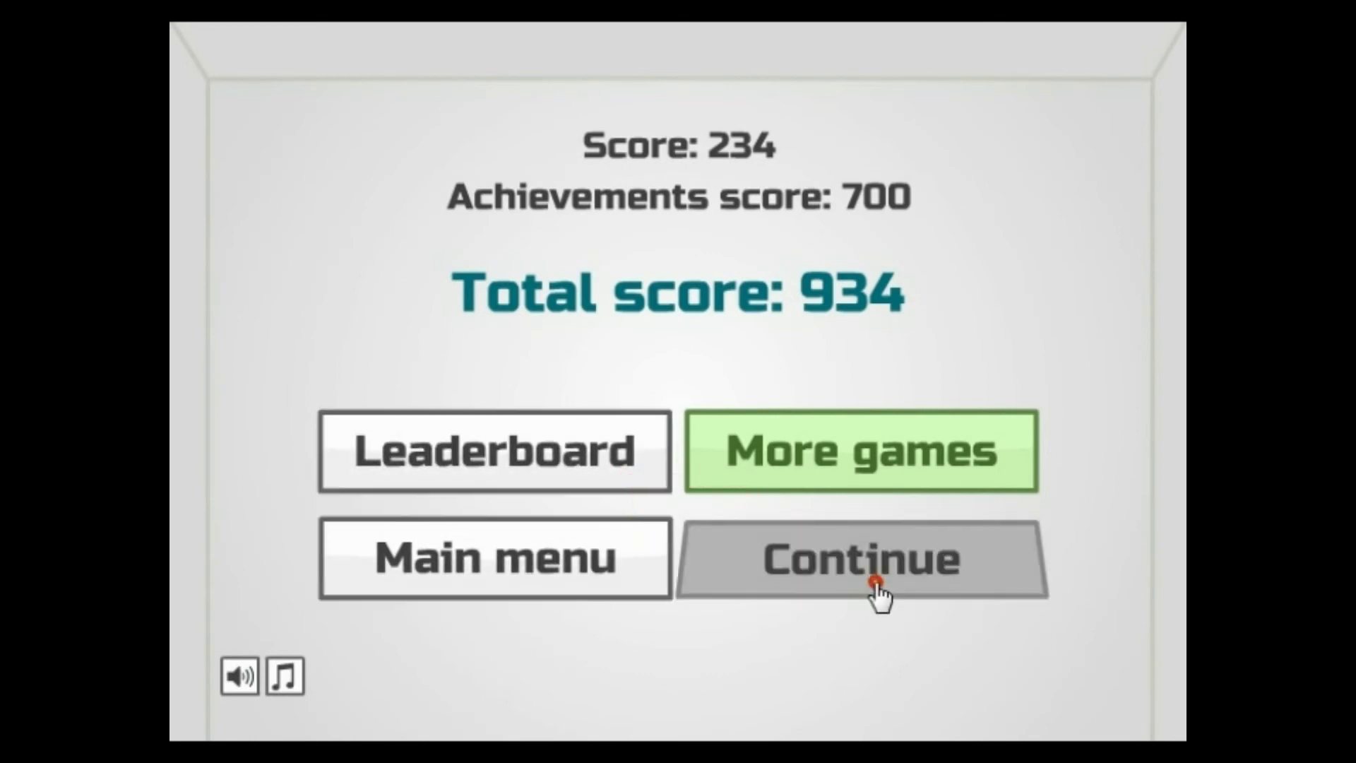
# Start a new round and slash the opening stickmen for headshots and critical hits.
pyautogui.click(872, 589)
pyautogui.moveTo(781, 266)
pyautogui.mouseDown()
pyautogui.moveTo(742, 439)
pyautogui.moveTo(906, 424)
pyautogui.mouseUp()
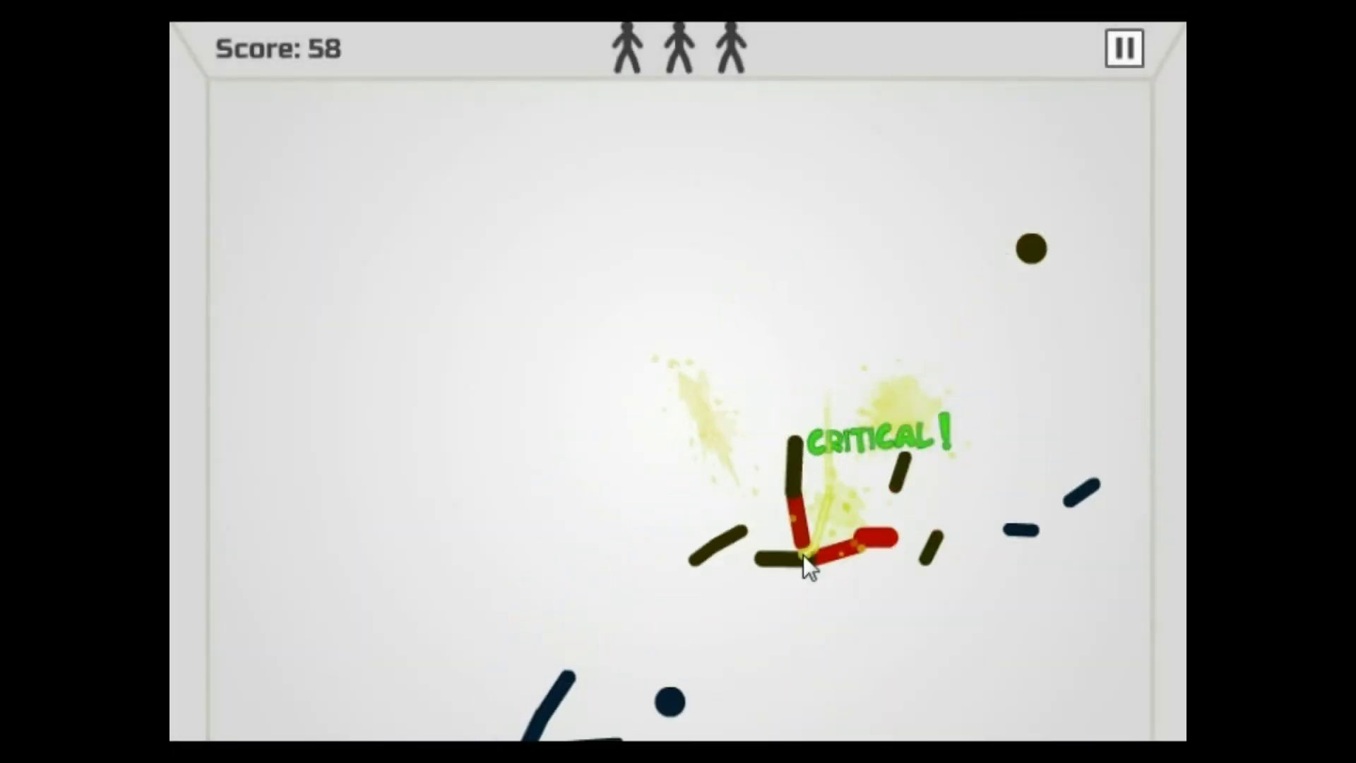
pyautogui.moveTo(660, 642)
pyautogui.mouseDown()
pyautogui.moveTo(684, 483)
pyautogui.moveTo(485, 468)
pyautogui.moveTo(823, 166)
pyautogui.moveTo(632, 442)
pyautogui.moveTo(762, 320)
pyautogui.moveTo(637, 646)
pyautogui.moveTo(406, 294)
pyautogui.moveTo(596, 385)
pyautogui.moveTo(1123, 482)
pyautogui.moveTo(1054, 599)
pyautogui.moveTo(666, 732)
pyautogui.mouseUp()
pyautogui.moveTo(593, 470); pyautogui.dragTo(579, 640)
pyautogui.moveTo(700, 346)
pyautogui.mouseDown()
pyautogui.moveTo(622, 250)
pyautogui.moveTo(689, 285)
pyautogui.mouseUp()
pyautogui.moveTo(590, 212); pyautogui.dragTo(603, 379)
pyautogui.moveTo(666, 273)
pyautogui.mouseDown()
pyautogui.moveTo(678, 445)
pyautogui.moveTo(534, 445)
pyautogui.mouseUp()
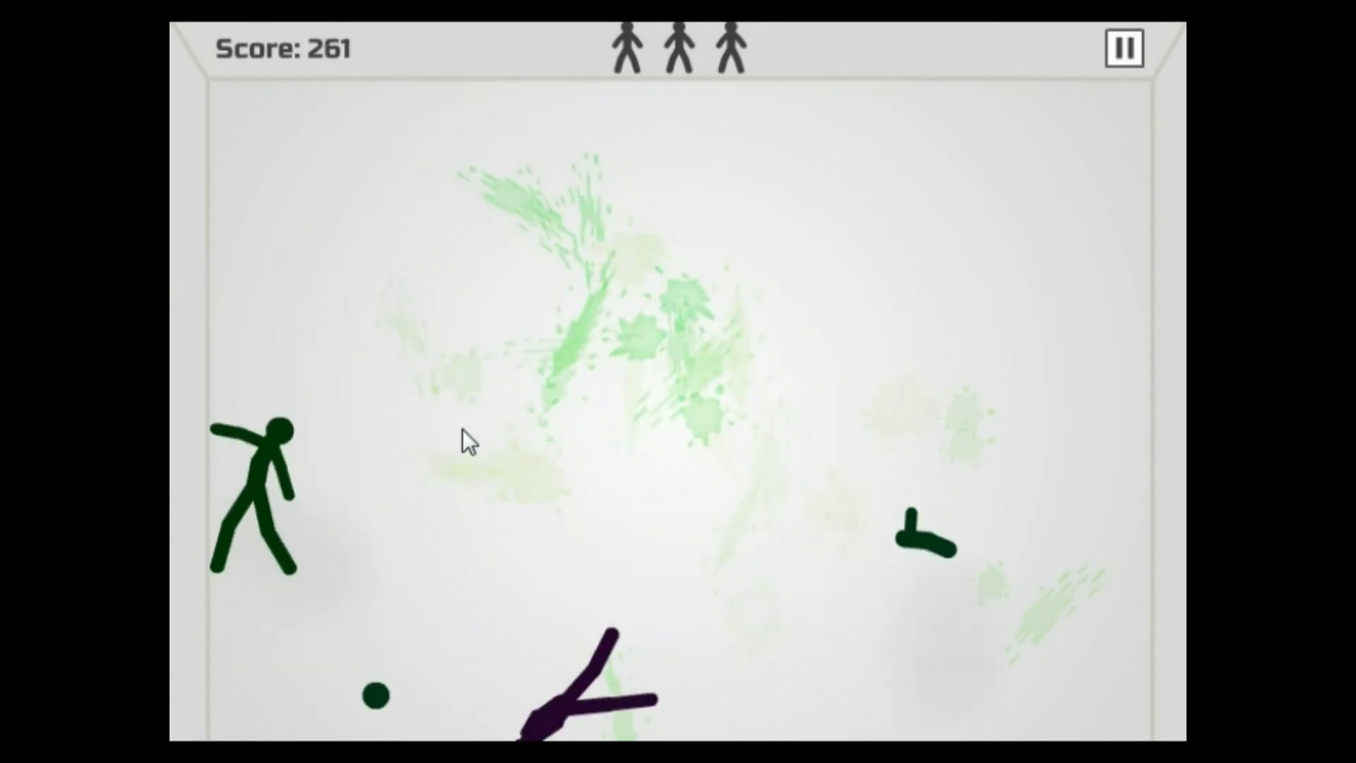
# Keep slashing stickmen for headshots and bonuses while avoiding the bomb.
pyautogui.moveTo(415, 430)
pyautogui.mouseDown()
pyautogui.moveTo(406, 312)
pyautogui.moveTo(566, 243)
pyautogui.moveTo(484, 345)
pyautogui.moveTo(612, 367)
pyautogui.mouseUp()
pyautogui.moveTo(575, 409); pyautogui.dragTo(666, 446)
pyautogui.moveTo(710, 514); pyautogui.dragTo(1173, 418)
pyautogui.moveTo(1176, 43); pyautogui.dragTo(932, 132)
pyautogui.moveTo(545, 333); pyautogui.dragTo(761, 273)
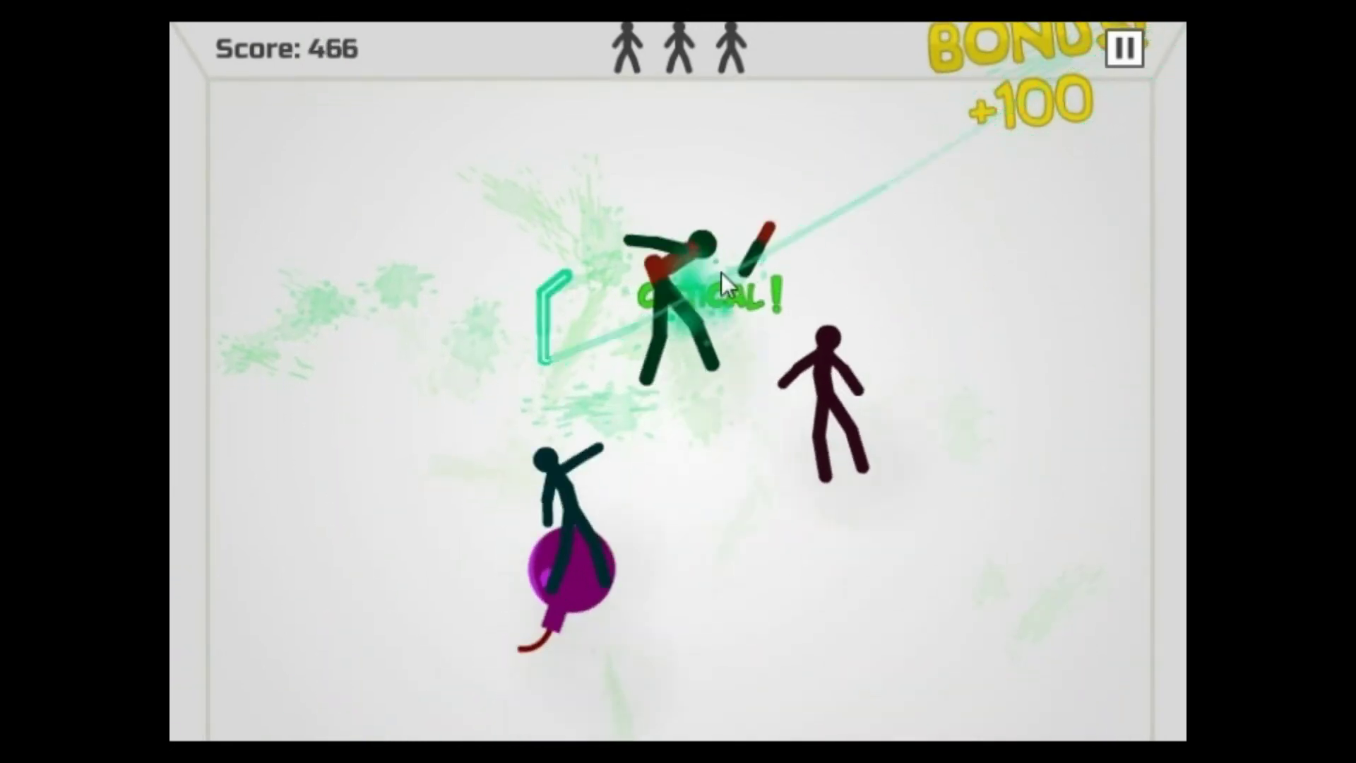
pyautogui.moveTo(877, 213); pyautogui.dragTo(685, 243)
pyautogui.moveTo(530, 227)
pyautogui.mouseDown()
pyautogui.moveTo(705, 283)
pyautogui.moveTo(631, 343)
pyautogui.moveTo(722, 560)
pyautogui.mouseUp()
pyautogui.moveTo(682, 484); pyautogui.dragTo(689, 187)
pyautogui.moveTo(364, 318); pyautogui.dragTo(363, 411)
pyautogui.moveTo(561, 244)
pyautogui.mouseDown()
pyautogui.moveTo(978, 407)
pyautogui.moveTo(1033, 472)
pyautogui.mouseUp()
# Trigger a freeze and cut frozen stickmen apart until the round ends at 816 points.
pyautogui.moveTo(962, 544); pyautogui.dragTo(726, 684)
pyautogui.moveTo(857, 551); pyautogui.dragTo(549, 425)
pyautogui.moveTo(498, 530); pyautogui.dragTo(404, 463)
pyautogui.moveTo(544, 137); pyautogui.dragTo(490, 554)
pyautogui.moveTo(508, 486); pyautogui.dragTo(472, 550)
pyautogui.moveTo(649, 361)
pyautogui.mouseDown()
pyautogui.moveTo(530, 491)
pyautogui.moveTo(671, 504)
pyautogui.mouseUp()
pyautogui.moveTo(696, 393); pyautogui.dragTo(781, 357)
pyautogui.moveTo(569, 424); pyautogui.dragTo(554, 536)
pyautogui.moveTo(633, 443)
pyautogui.mouseDown()
pyautogui.moveTo(666, 272)
pyautogui.moveTo(604, 571)
pyautogui.mouseUp()
pyautogui.moveTo(817, 478)
pyautogui.mouseDown()
pyautogui.moveTo(721, 550)
pyautogui.moveTo(555, 572)
pyautogui.mouseUp()
pyautogui.moveTo(758, 508); pyautogui.dragTo(504, 519)
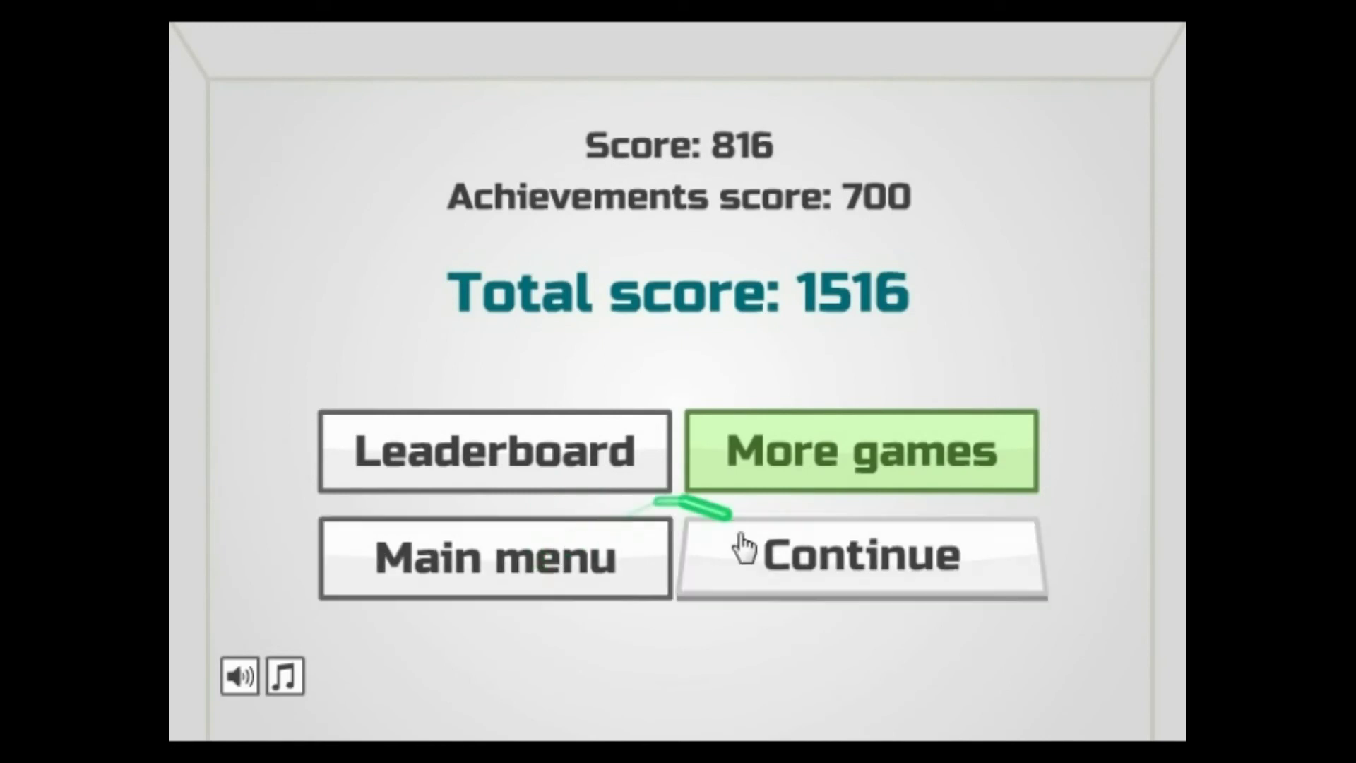
# Start the next round and slash the opening stickmen into a combo.
pyautogui.click(742, 554)
pyautogui.moveTo(759, 544); pyautogui.dragTo(654, 450)
pyautogui.moveTo(633, 259); pyautogui.dragTo(749, 272)
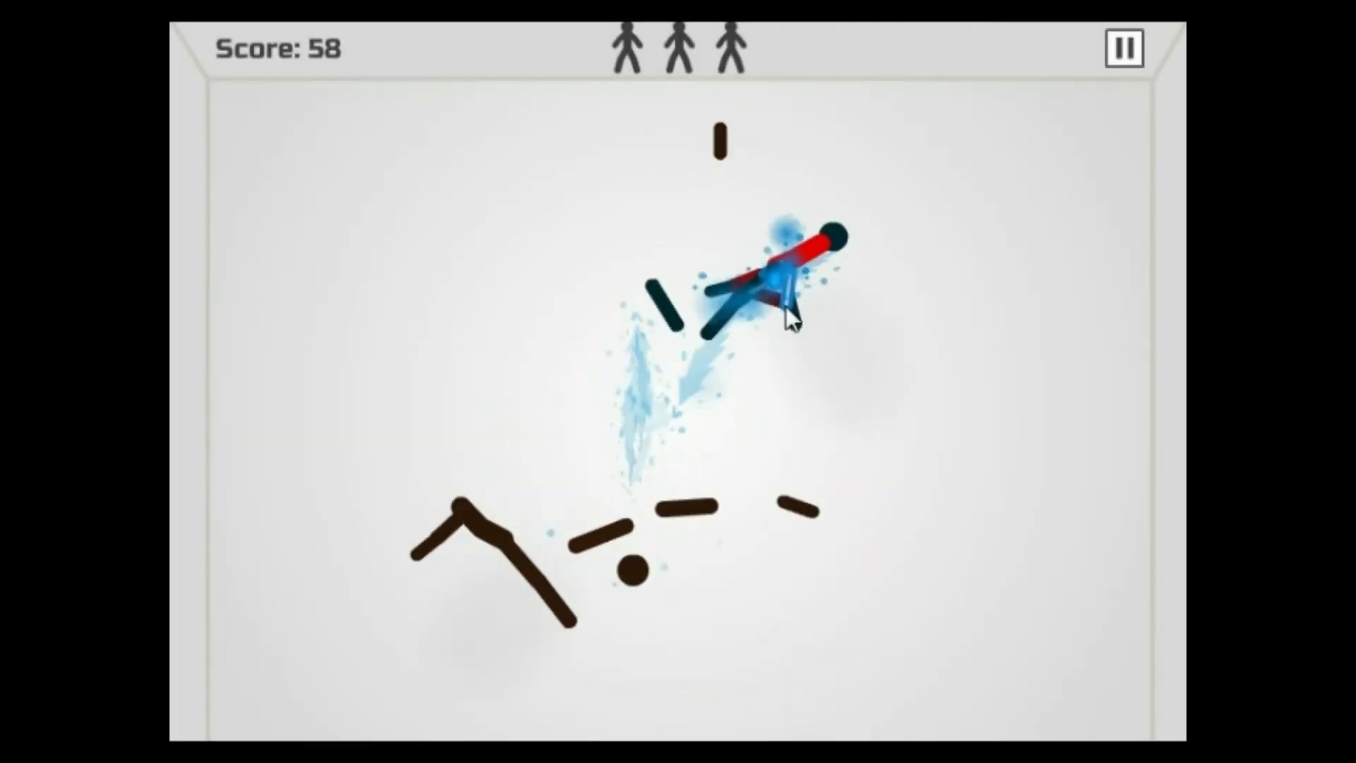
pyautogui.moveTo(1044, 272); pyautogui.dragTo(1090, 67)
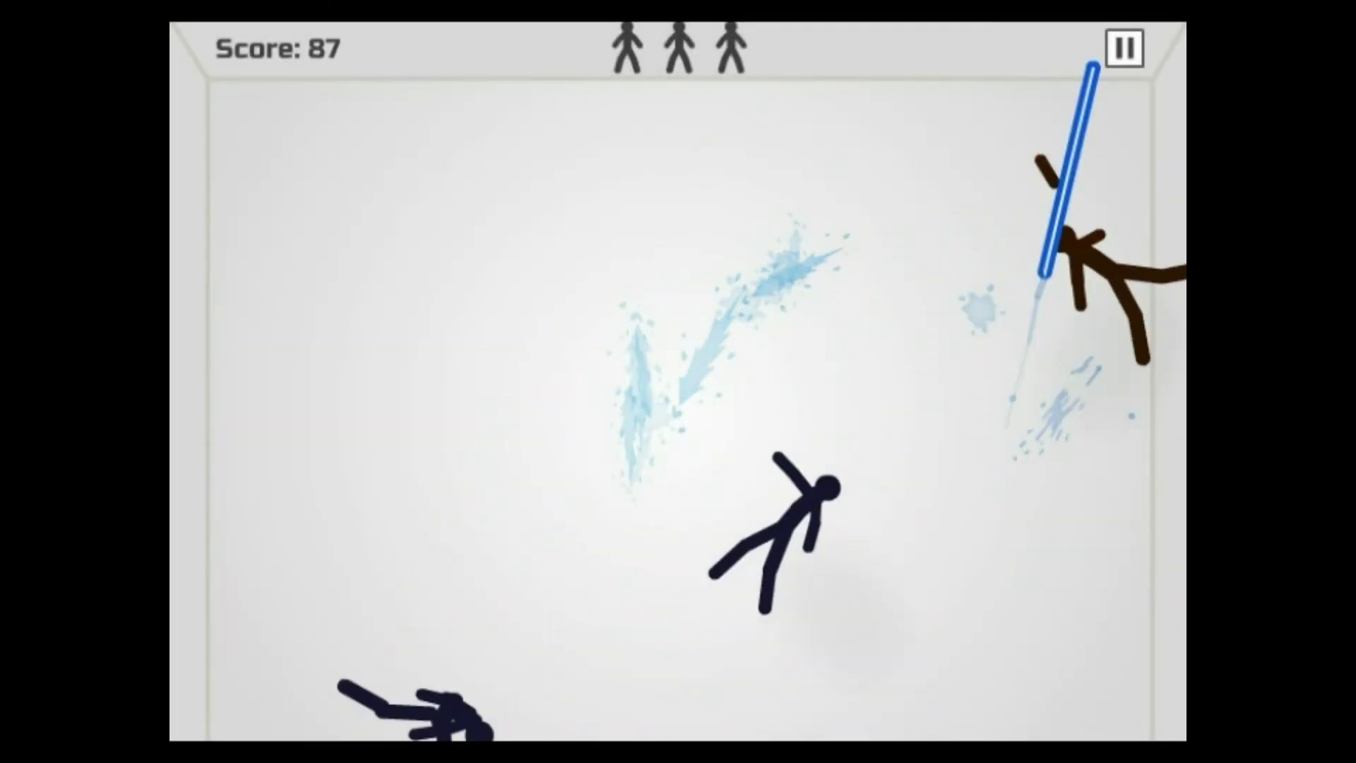
pyautogui.moveTo(1090, 181); pyautogui.dragTo(484, 461)
pyautogui.moveTo(576, 258); pyautogui.dragTo(561, 484)
pyautogui.moveTo(693, 534)
pyautogui.mouseDown()
pyautogui.moveTo(700, 625)
pyautogui.moveTo(656, 595)
pyautogui.mouseUp()
# Slice more stickmen for a headshot and freeze, ending at 2536 points.
pyautogui.moveTo(650, 469)
pyautogui.mouseDown()
pyautogui.moveTo(683, 323)
pyautogui.moveTo(746, 500)
pyautogui.moveTo(772, 508)
pyautogui.moveTo(785, 480)
pyautogui.moveTo(727, 434)
pyautogui.moveTo(861, 374)
pyautogui.moveTo(605, 243)
pyautogui.moveTo(424, 696)
pyautogui.moveTo(696, 378)
pyautogui.moveTo(802, 695)
pyautogui.moveTo(774, 486)
pyautogui.mouseUp()
pyautogui.moveTo(363, 721)
pyautogui.mouseDown()
pyautogui.moveTo(561, 349)
pyautogui.moveTo(454, 462)
pyautogui.moveTo(514, 395)
pyautogui.mouseUp()
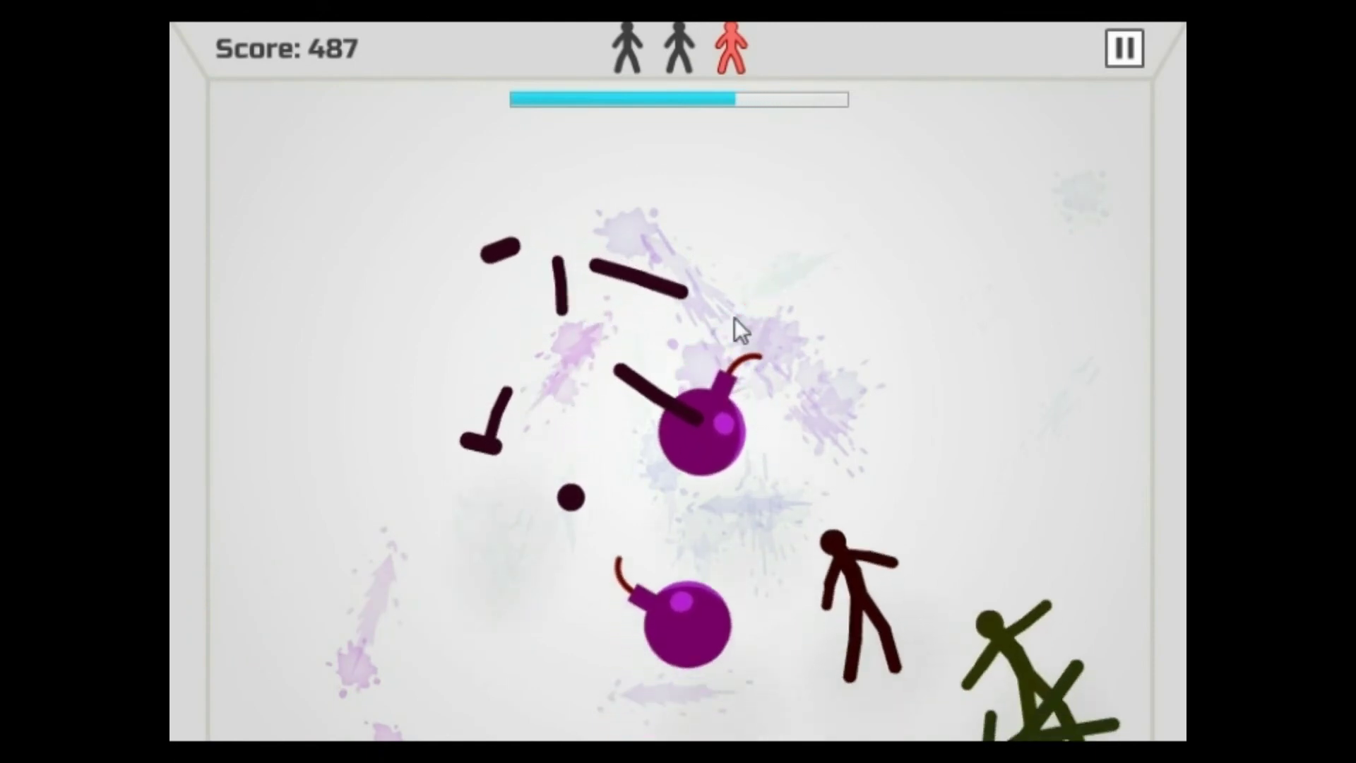
pyautogui.moveTo(744, 315)
pyautogui.mouseDown()
pyautogui.moveTo(785, 379)
pyautogui.moveTo(984, 437)
pyautogui.moveTo(902, 548)
pyautogui.moveTo(1093, 382)
pyautogui.moveTo(697, 173)
pyautogui.moveTo(533, 287)
pyautogui.moveTo(625, 265)
pyautogui.moveTo(784, 288)
pyautogui.moveTo(781, 312)
pyautogui.moveTo(922, 337)
pyautogui.moveTo(967, 421)
pyautogui.moveTo(573, 407)
pyautogui.moveTo(673, 653)
pyautogui.moveTo(869, 401)
pyautogui.moveTo(563, 352)
pyautogui.moveTo(703, 321)
pyautogui.moveTo(755, 276)
pyautogui.moveTo(317, 611)
pyautogui.moveTo(984, 531)
pyautogui.moveTo(624, 363)
pyautogui.moveTo(799, 380)
pyautogui.moveTo(798, 312)
pyautogui.moveTo(386, 408)
pyautogui.moveTo(670, 313)
pyautogui.moveTo(623, 316)
pyautogui.moveTo(750, 358)
pyautogui.moveTo(593, 657)
pyautogui.moveTo(526, 529)
pyautogui.moveTo(684, 331)
pyautogui.moveTo(747, 310)
pyautogui.moveTo(714, 322)
pyautogui.moveTo(690, 528)
pyautogui.moveTo(621, 380)
pyautogui.moveTo(421, 409)
pyautogui.moveTo(403, 331)
pyautogui.moveTo(622, 358)
pyautogui.moveTo(812, 227)
pyautogui.moveTo(947, 294)
pyautogui.moveTo(573, 416)
pyautogui.moveTo(692, 418)
pyautogui.moveTo(717, 343)
pyautogui.moveTo(632, 364)
pyautogui.moveTo(727, 201)
pyautogui.moveTo(556, 504)
pyautogui.moveTo(825, 403)
pyautogui.moveTo(815, 423)
pyautogui.moveTo(434, 260)
pyautogui.moveTo(510, 348)
pyautogui.moveTo(631, 344)
pyautogui.moveTo(762, 249)
pyautogui.moveTo(843, 532)
pyautogui.moveTo(555, 644)
pyautogui.moveTo(533, 505)
pyautogui.moveTo(944, 635)
pyautogui.moveTo(724, 430)
pyautogui.moveTo(706, 499)
pyautogui.moveTo(764, 392)
pyautogui.moveTo(500, 266)
pyautogui.moveTo(430, 351)
pyautogui.moveTo(527, 316)
pyautogui.moveTo(848, 364)
pyautogui.moveTo(779, 558)
pyautogui.moveTo(829, 498)
pyautogui.moveTo(632, 328)
pyautogui.moveTo(448, 515)
pyautogui.moveTo(671, 290)
pyautogui.moveTo(672, 333)
pyautogui.moveTo(582, 304)
pyautogui.moveTo(218, 318)
pyautogui.moveTo(566, 342)
pyautogui.moveTo(663, 157)
pyautogui.mouseUp()
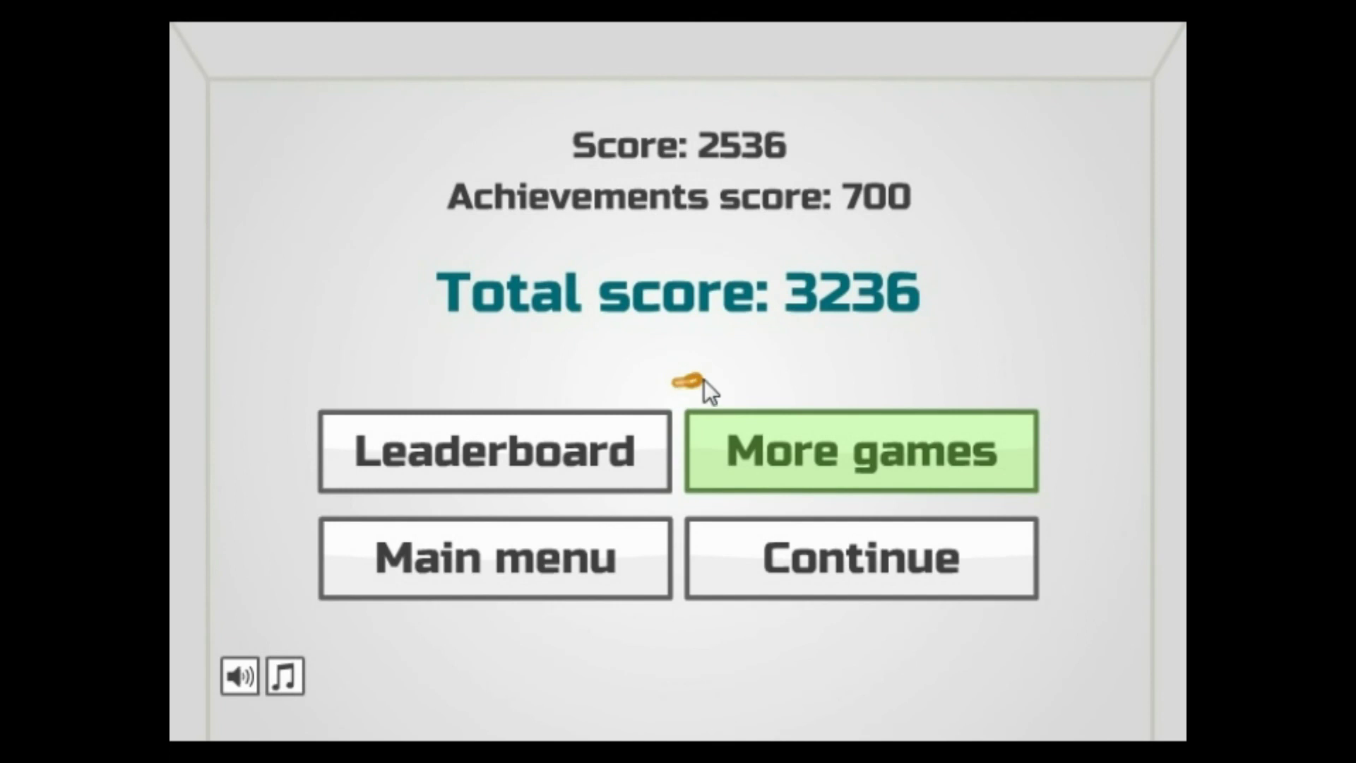